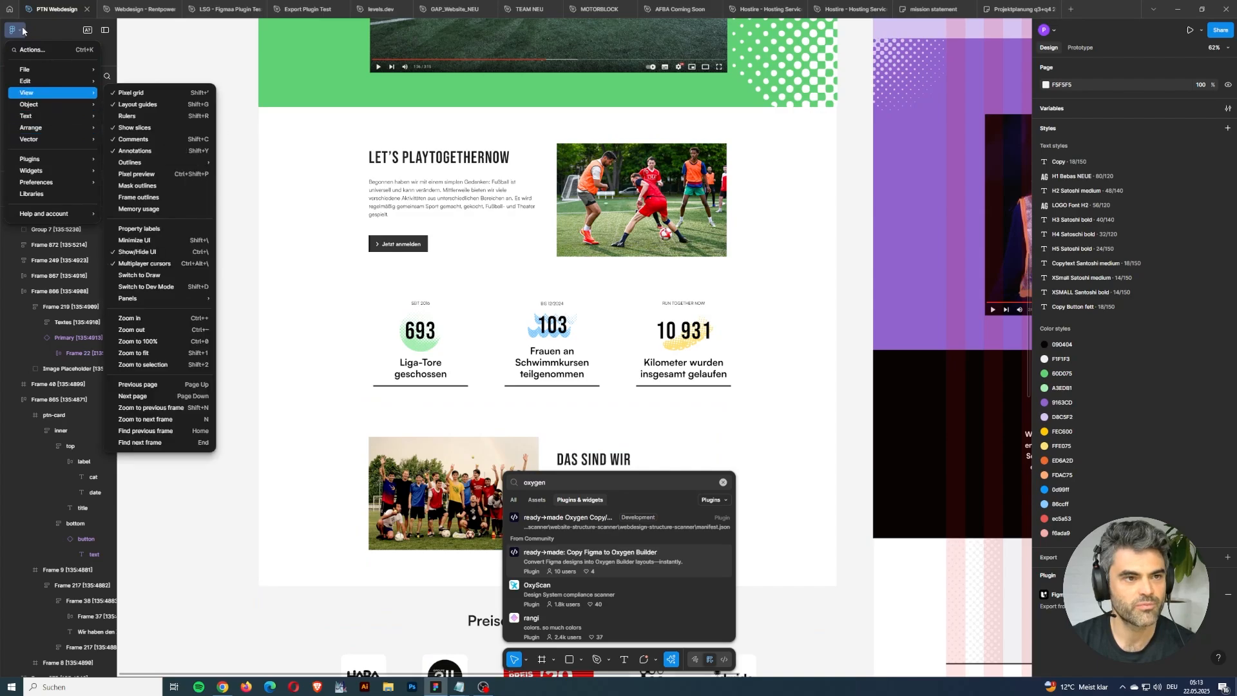
# Search the plugins for "oxygen", run "ready→made: Copy Figma to Oxygen Builder", and place its window beside the page design.
pyautogui.click(22, 31)
pyautogui.click(22, 30)
pyautogui.moveTo(67, 161)
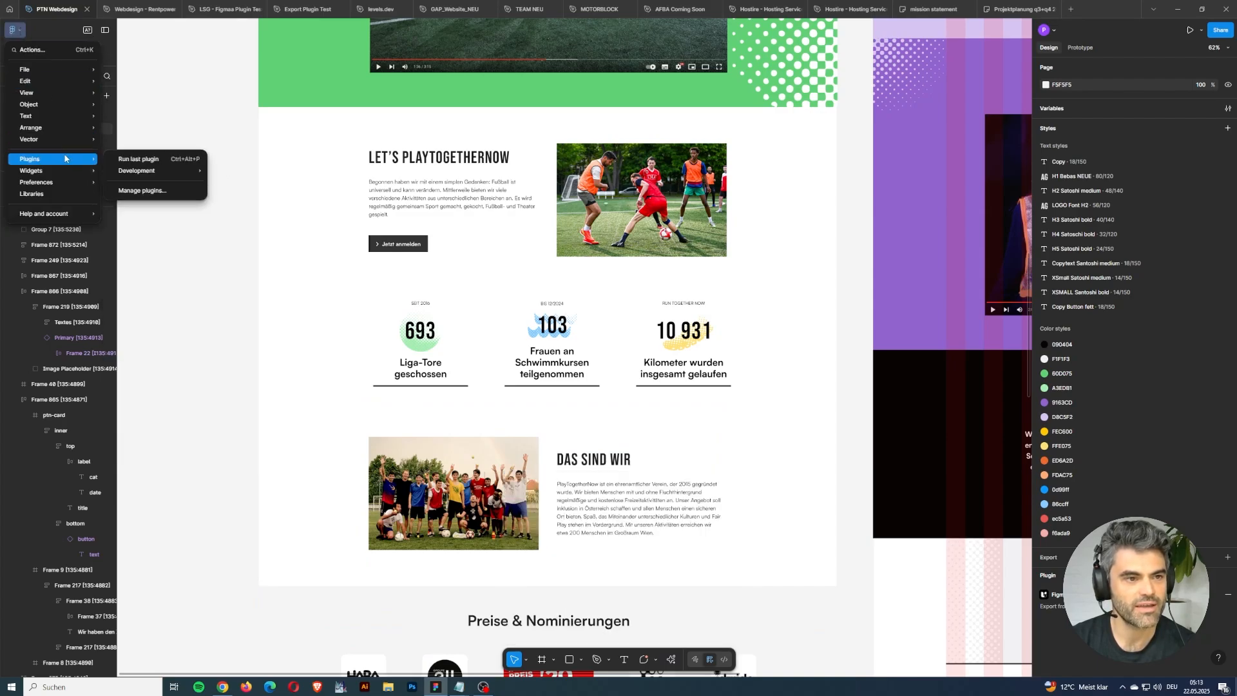
pyautogui.click(153, 190)
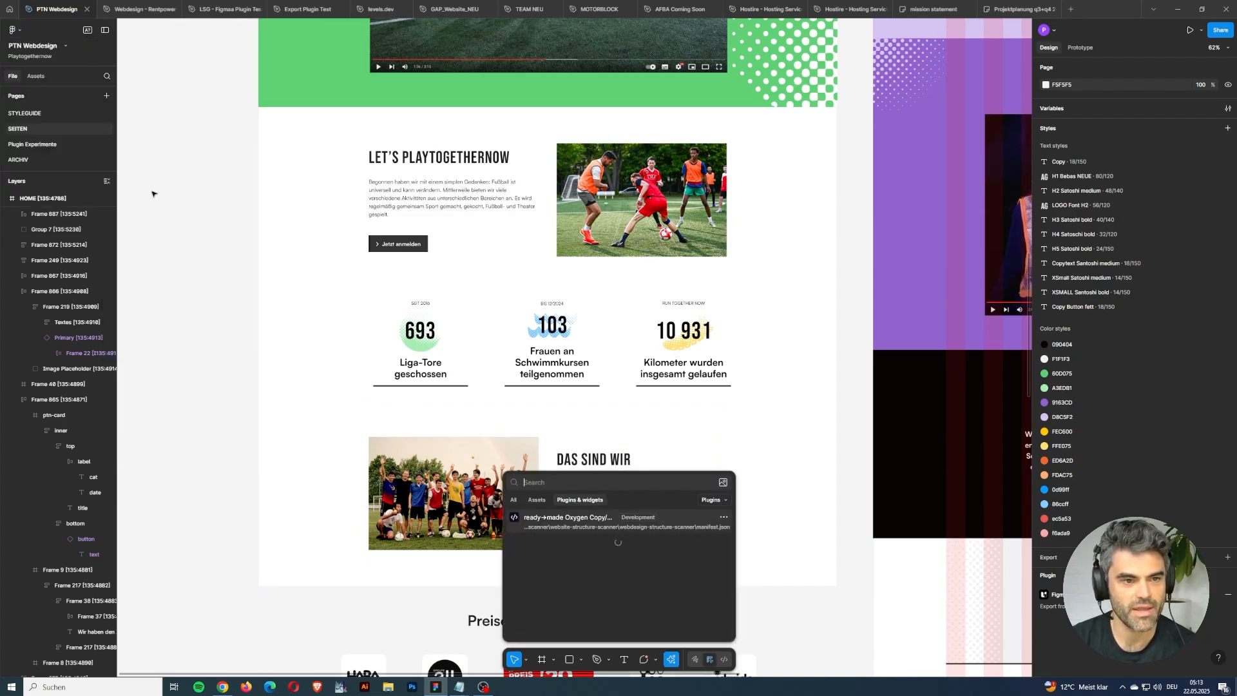
pyautogui.write('oxygen')
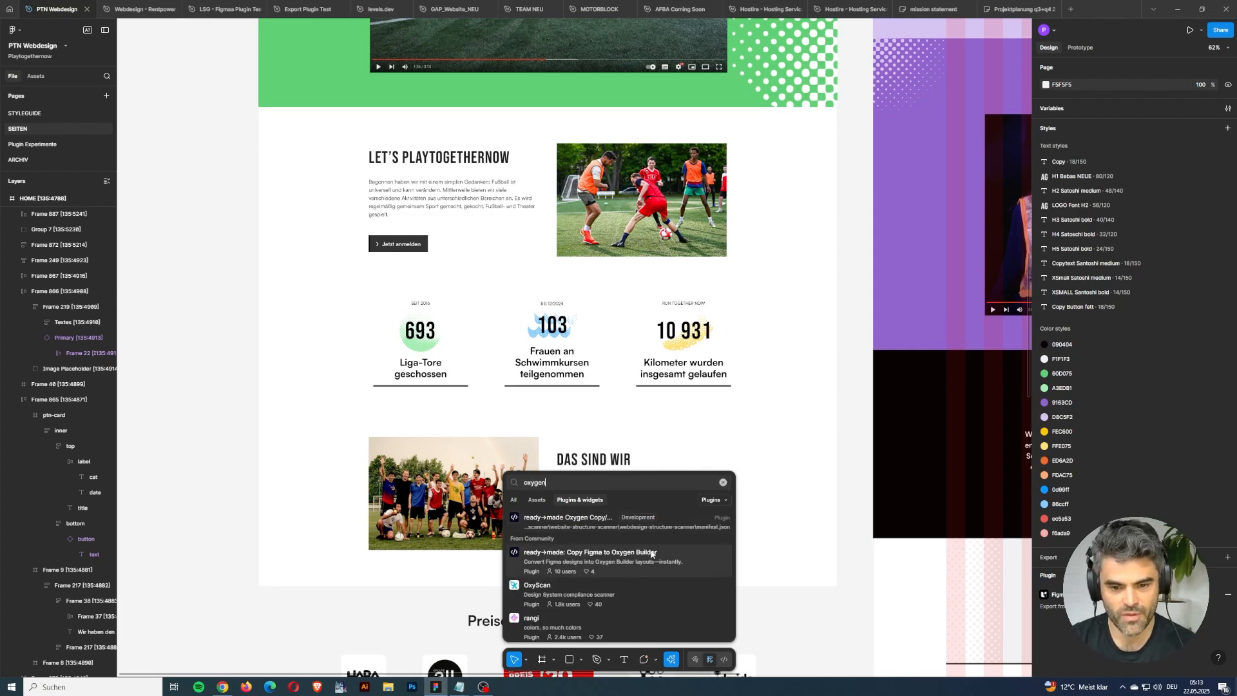
pyautogui.click(646, 562)
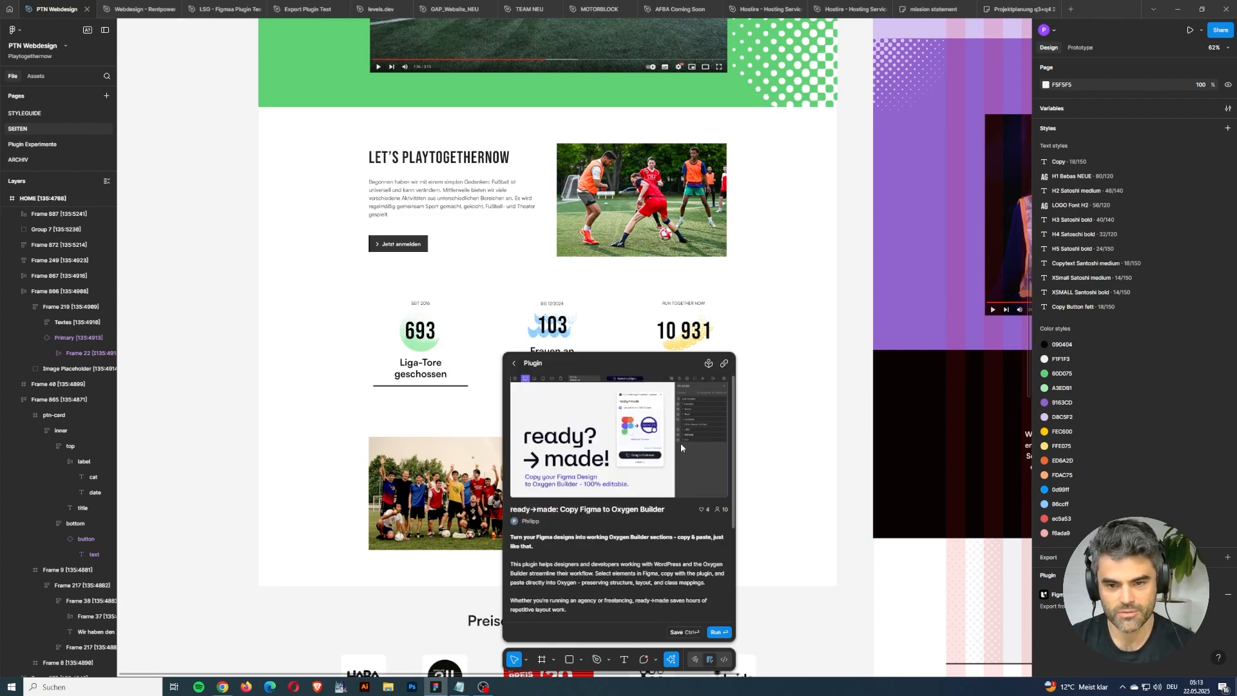
pyautogui.click(717, 630)
pyautogui.moveTo(960, 325); pyautogui.dragTo(790, 218)
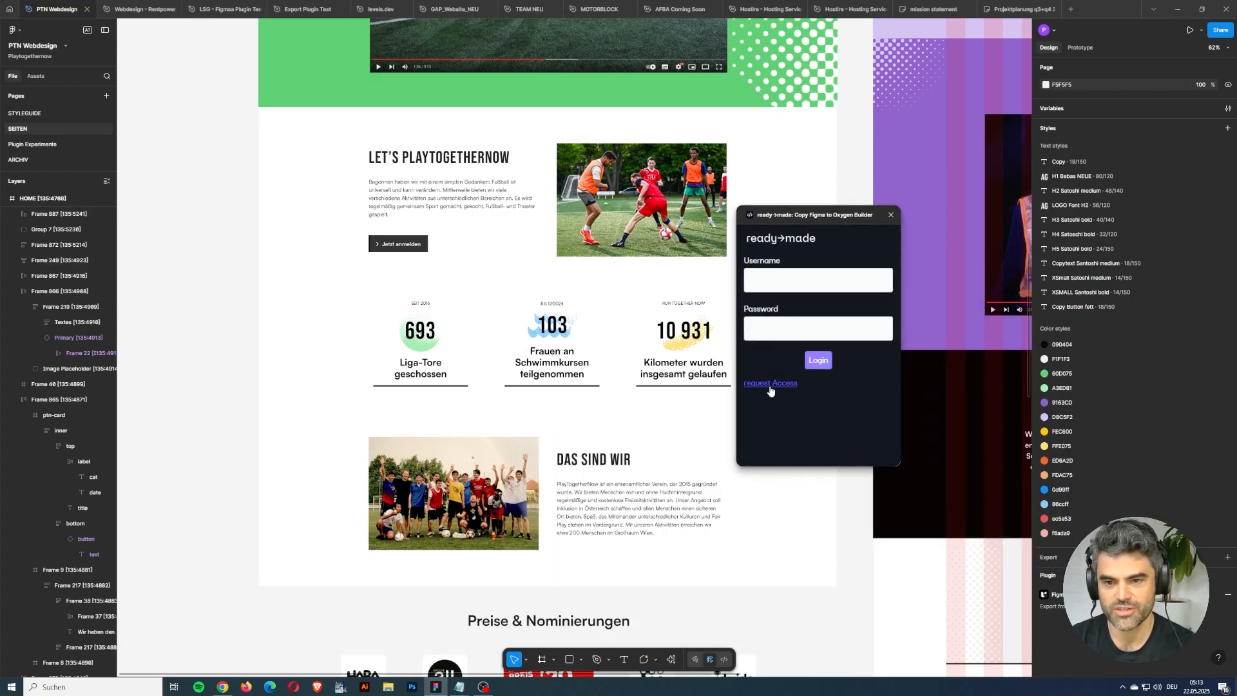
# Log in to the ready→made plugin with the username and account password, and move its window off the page design.
pyautogui.click(785, 270)
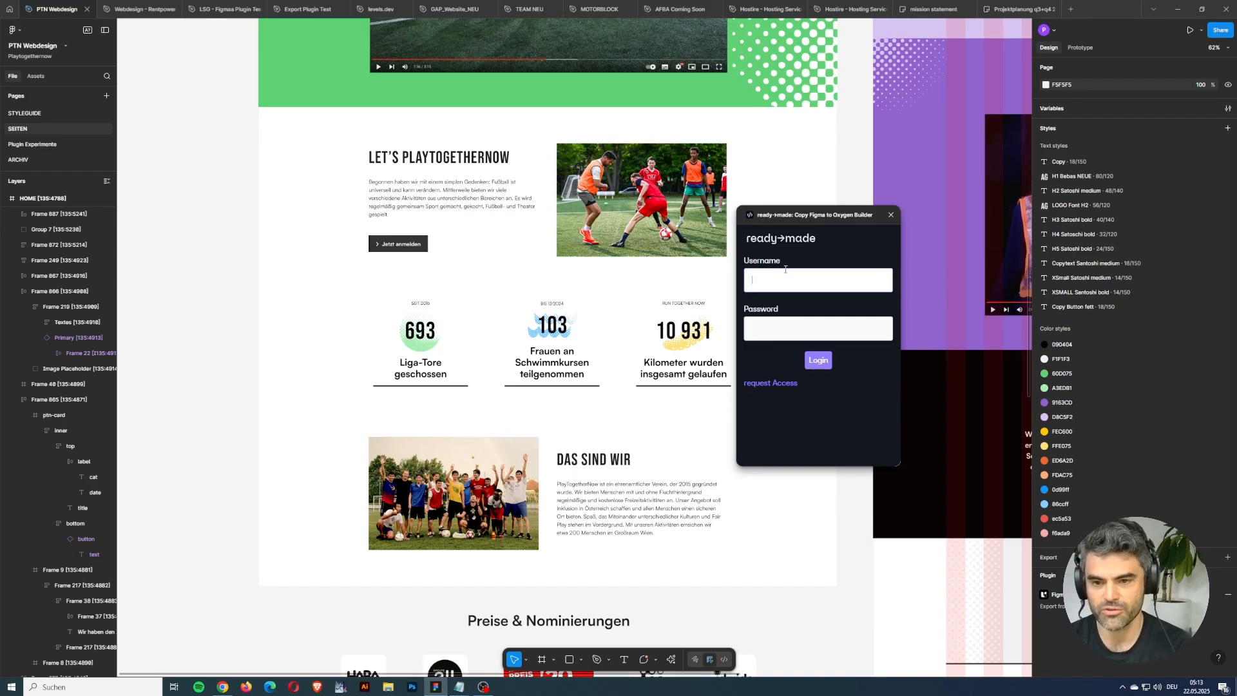
pyautogui.write('chef')
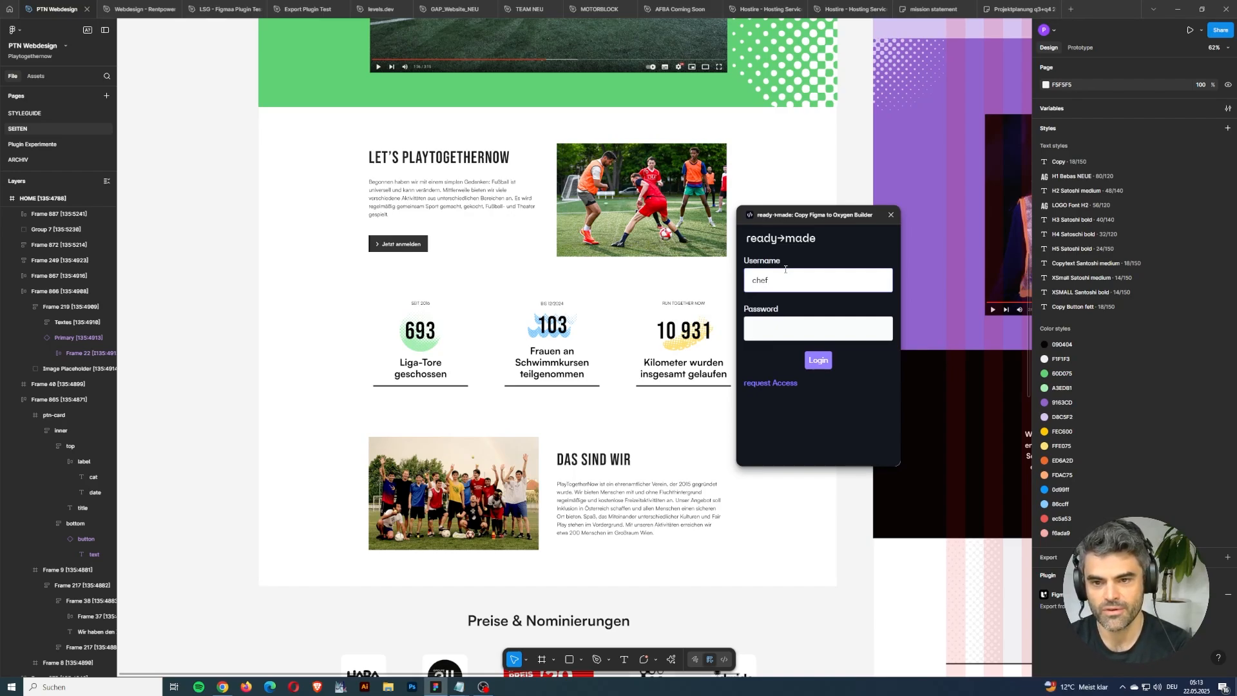
pyautogui.press('Tab')
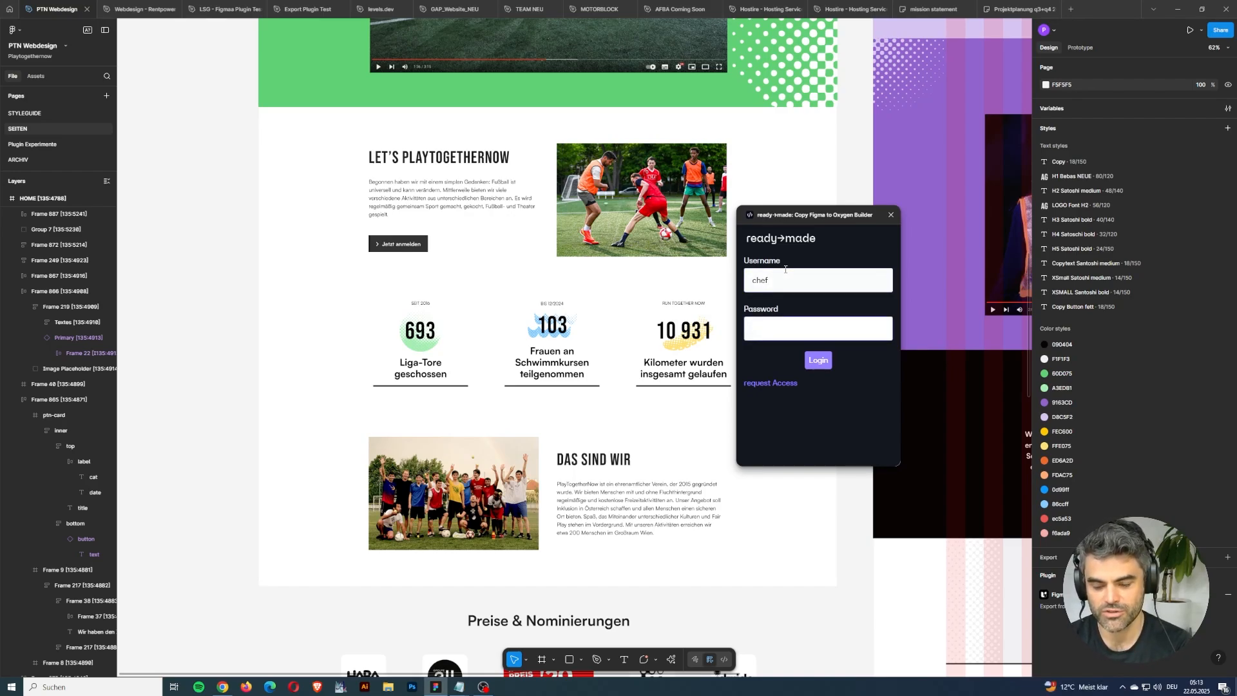
pyautogui.press('Return')
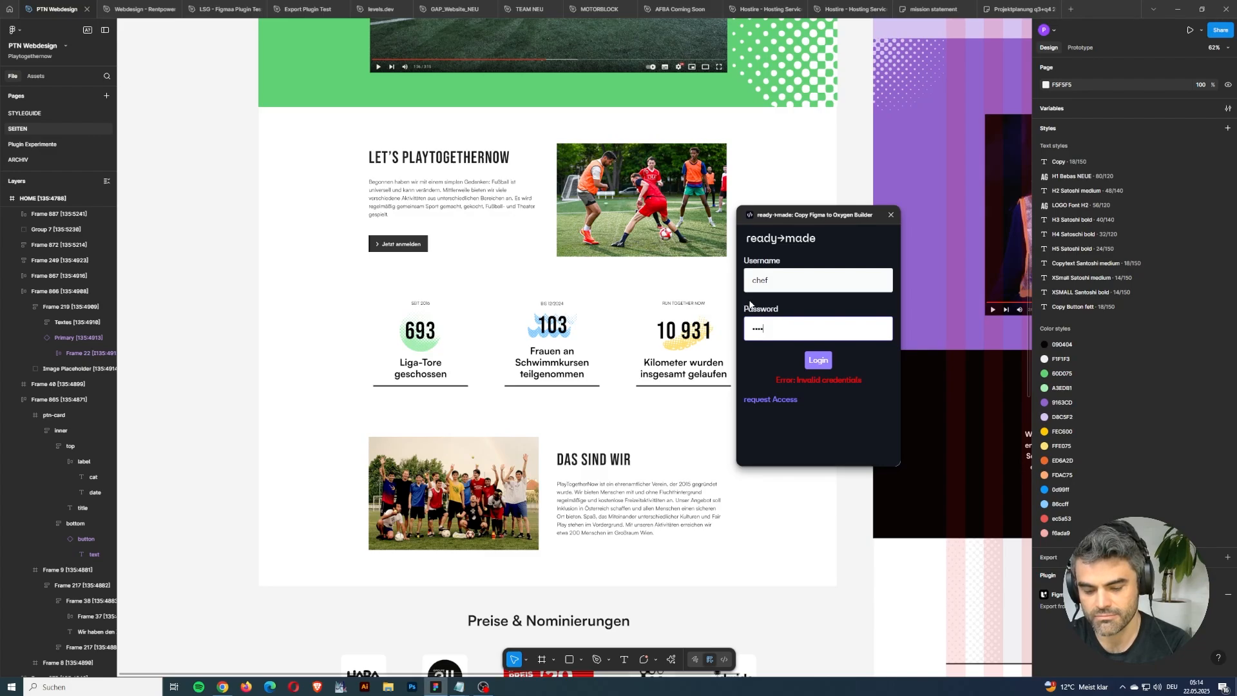
pyautogui.write('••')
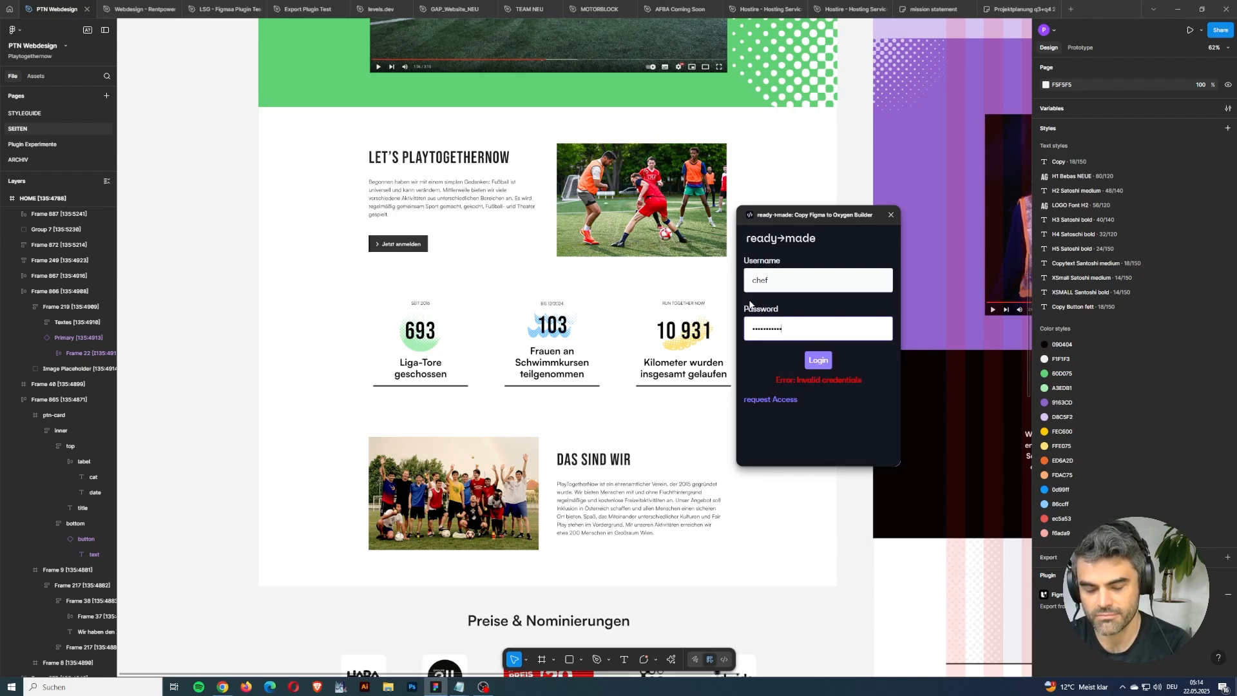
pyautogui.click(814, 361)
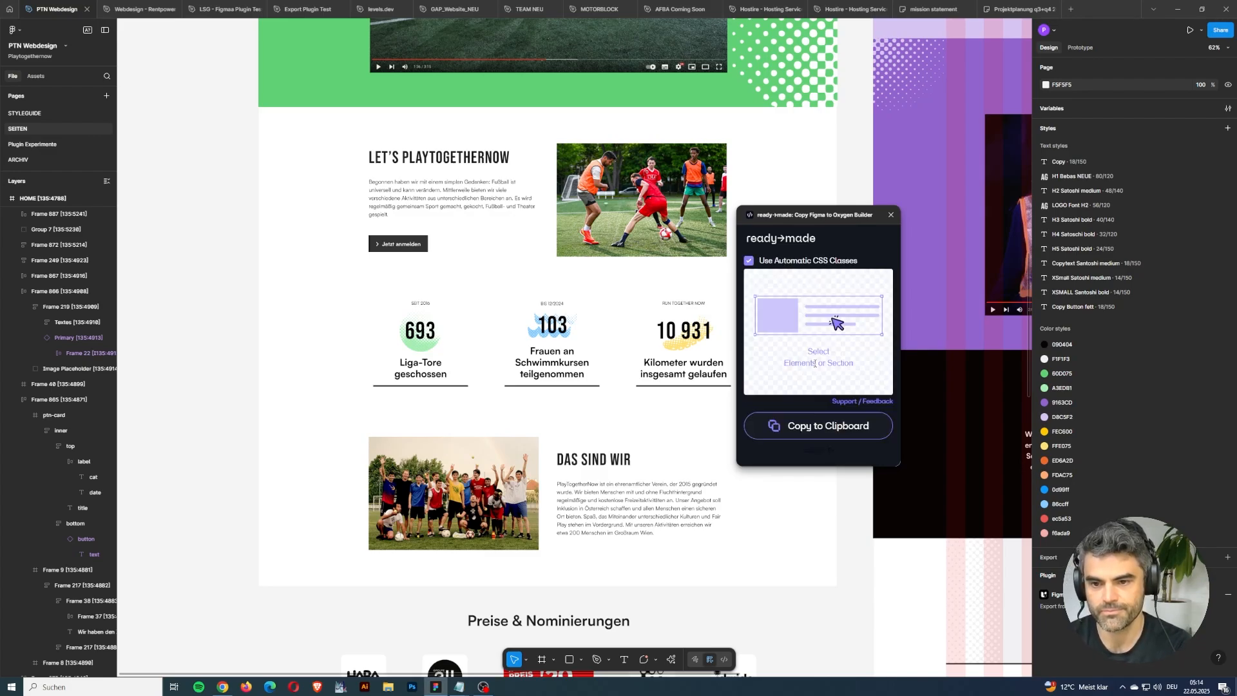
pyautogui.moveTo(794, 225); pyautogui.dragTo(887, 255)
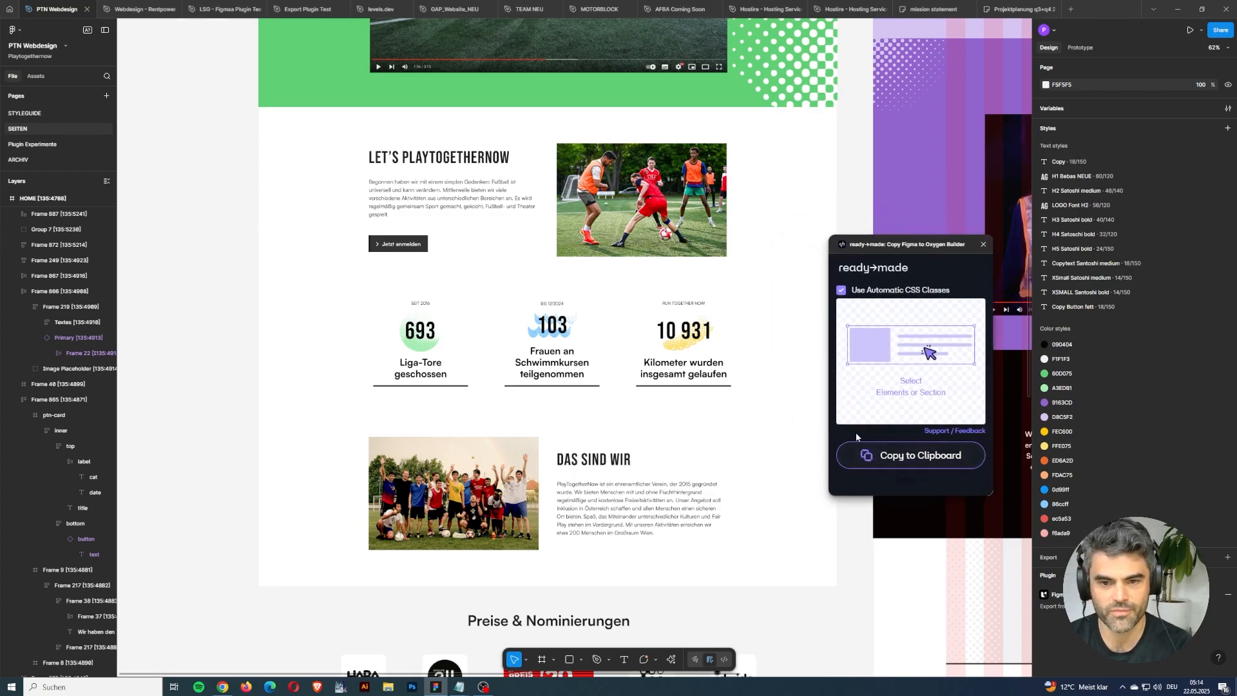
# Switch to the WordPress admin in Chrome and open the page for adding new plugins.
pyautogui.hotkey('alt', 'Tab')
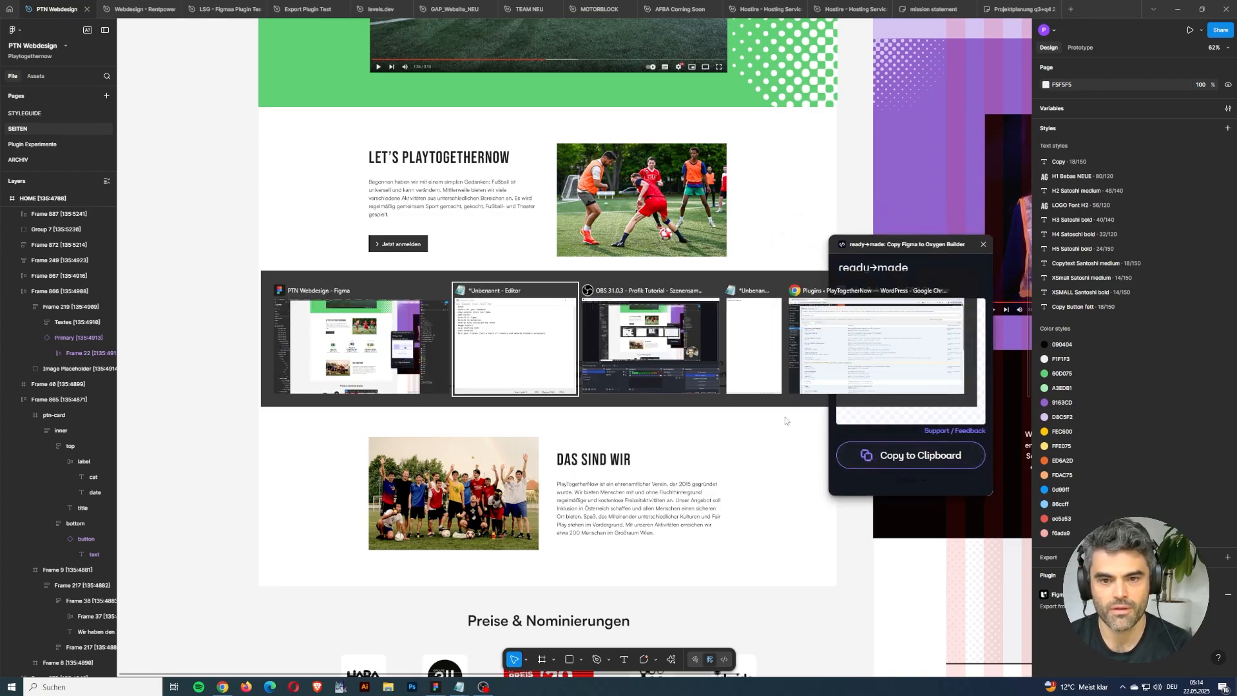
pyautogui.hotkey('alt', 'Tab')
pyautogui.hotkey('alt', 'Tab')
pyautogui.hotkey('alt', 'Tab')
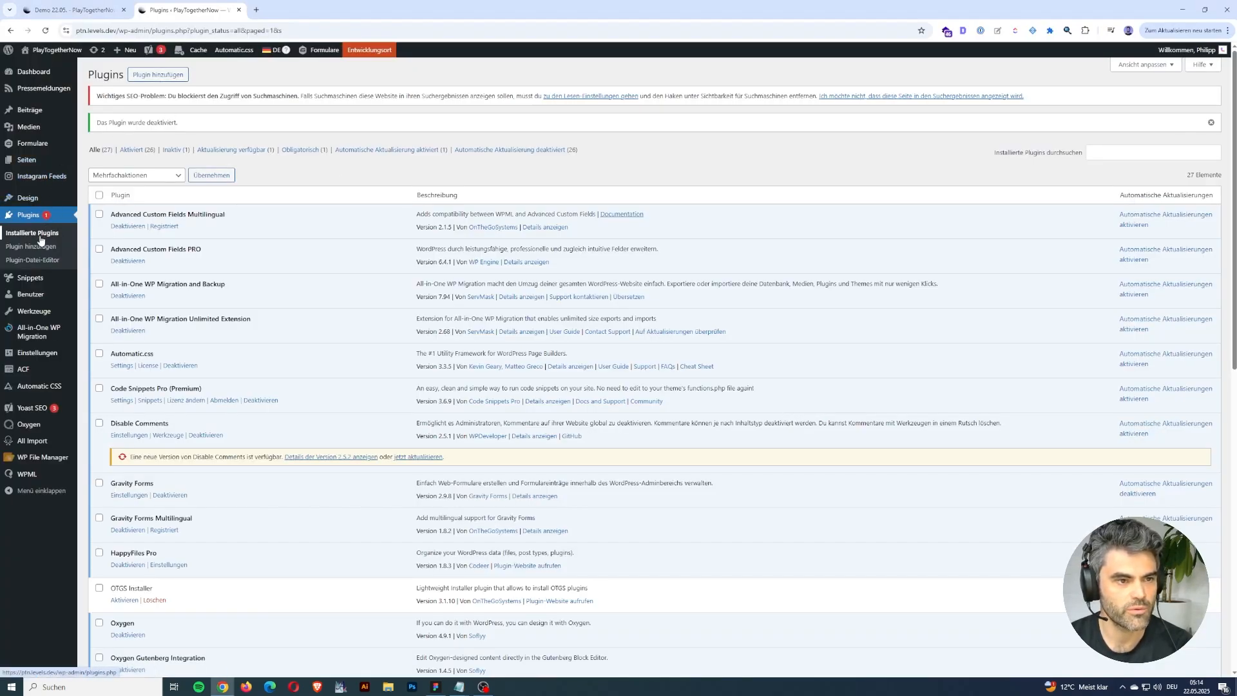
pyautogui.click(163, 75)
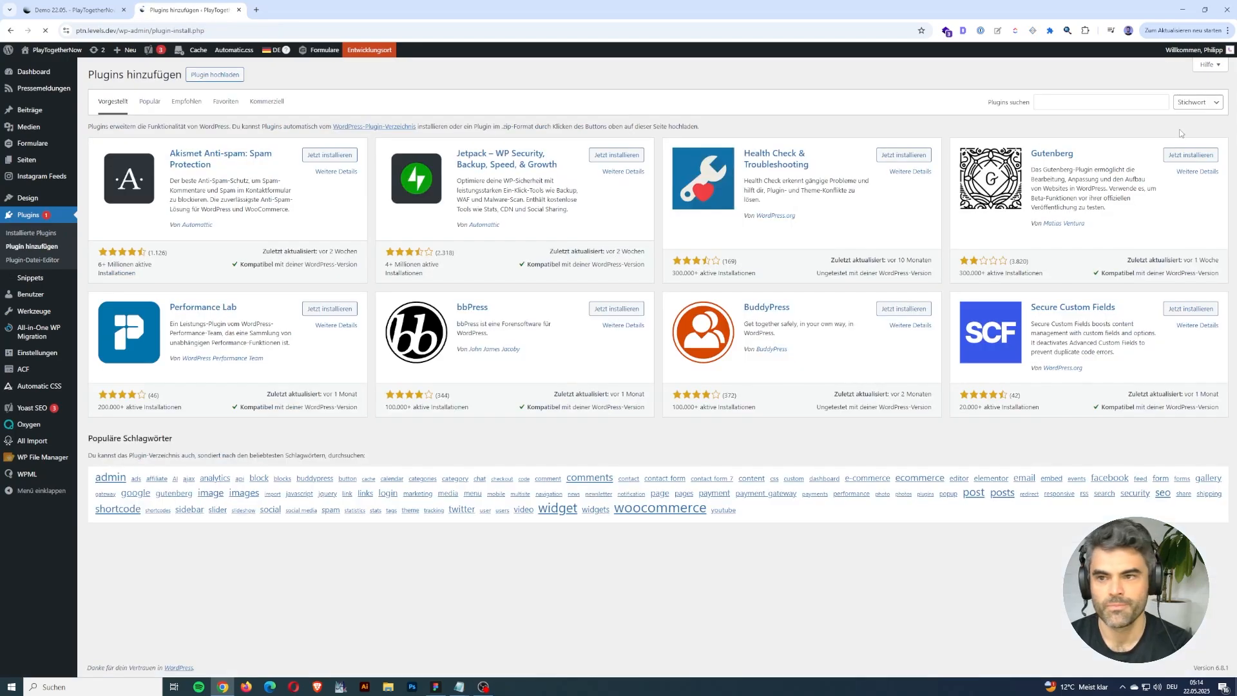
# Search the WordPress plugin directory for "Ready-Made Oxygen".
pyautogui.click(1133, 108)
pyautogui.click(1134, 107)
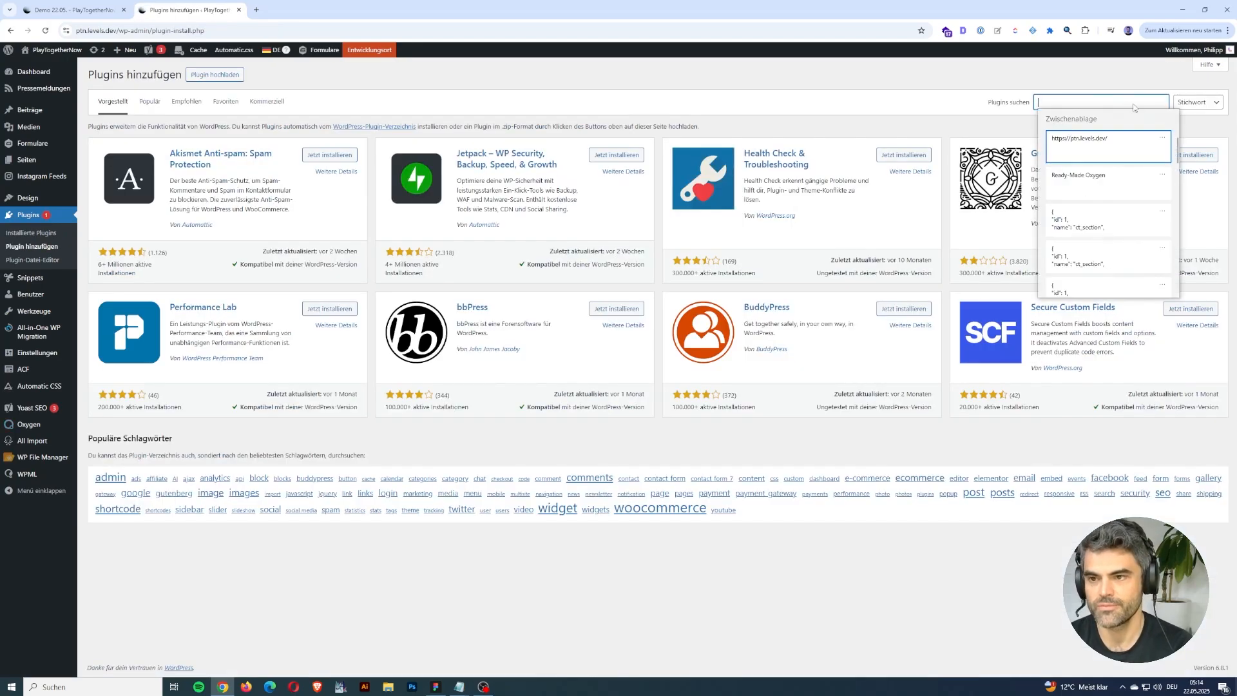
pyautogui.click(1098, 192)
pyautogui.moveTo(1038, 105); pyautogui.dragTo(1111, 105)
pyautogui.click(1111, 105)
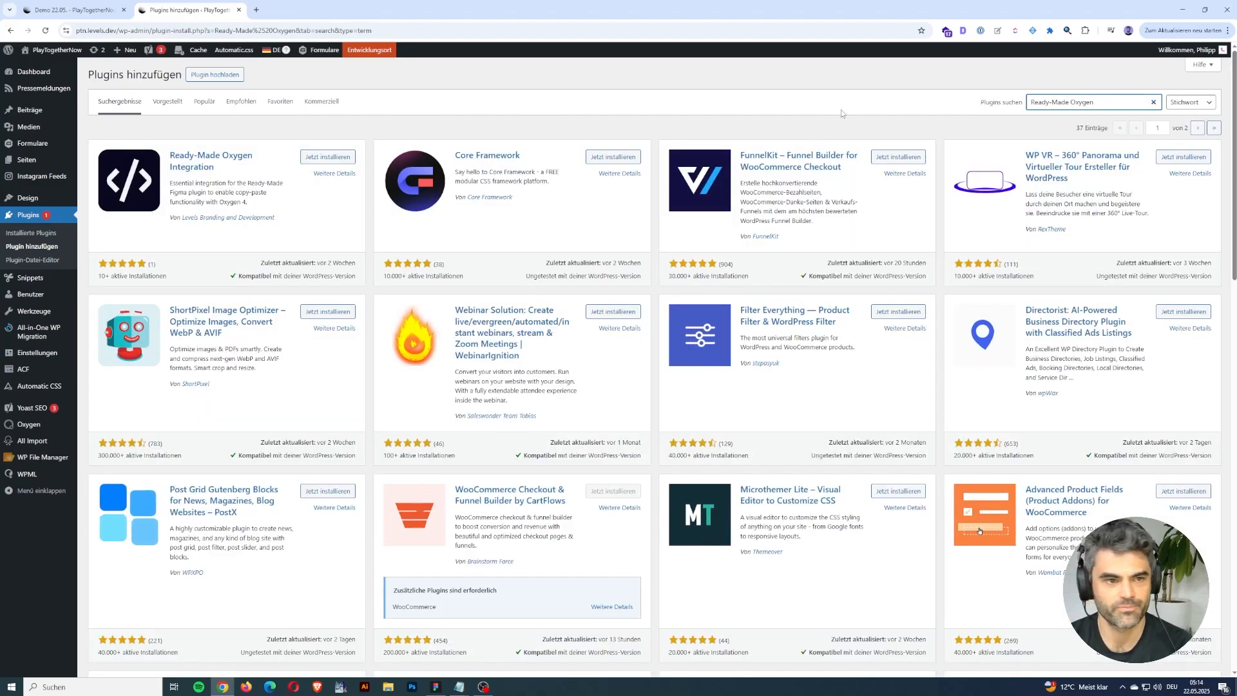
# Install and activate the Ready-Made Oxygen Integration plugin, and bring up the Demo 22.05. page in the Oxygen builder.
pyautogui.click(327, 158)
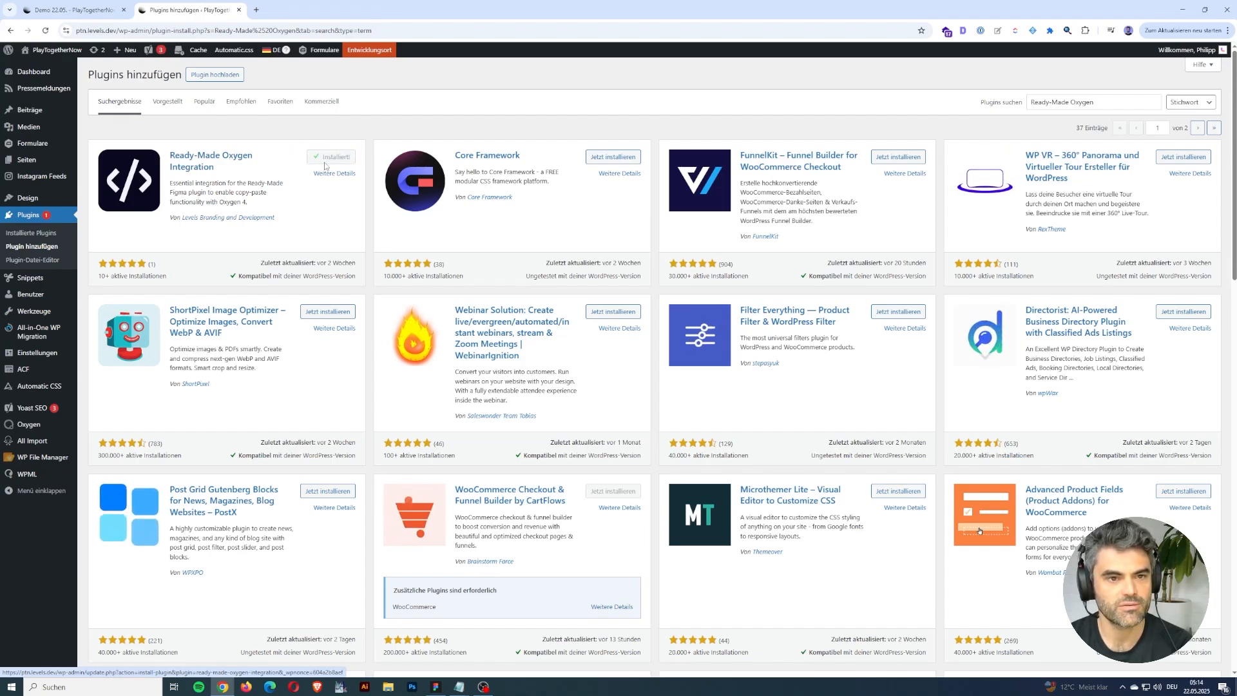
pyautogui.click(341, 158)
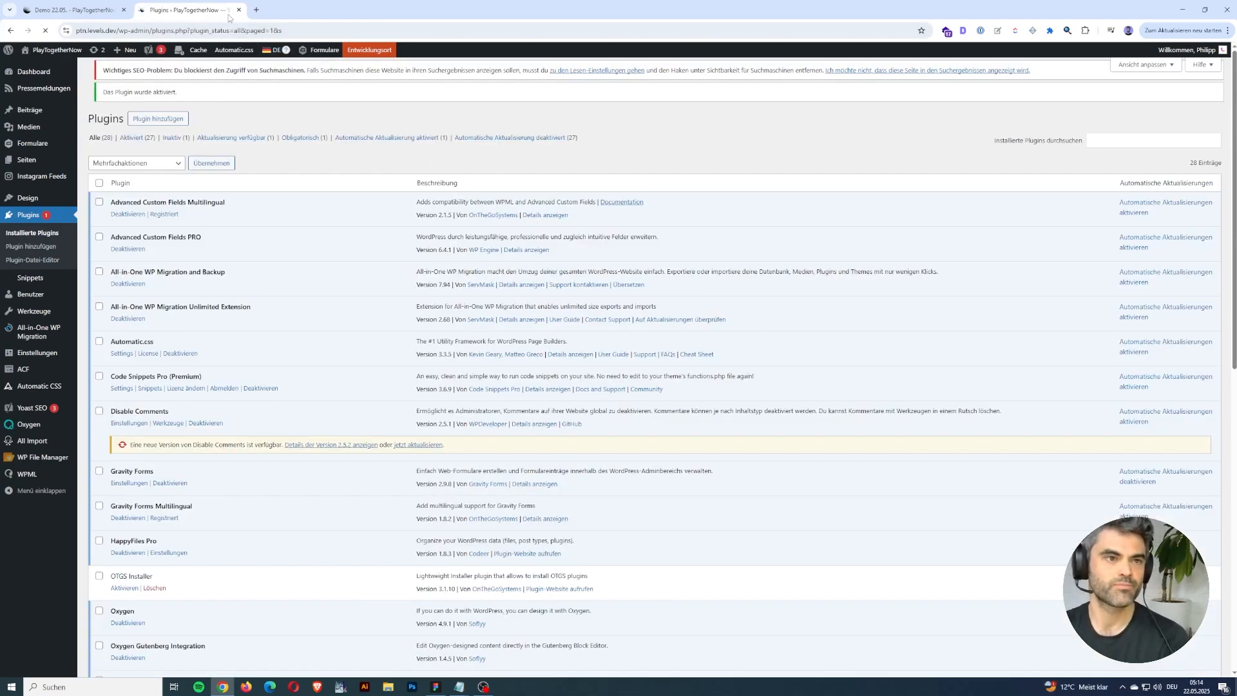
pyautogui.click(72, 10)
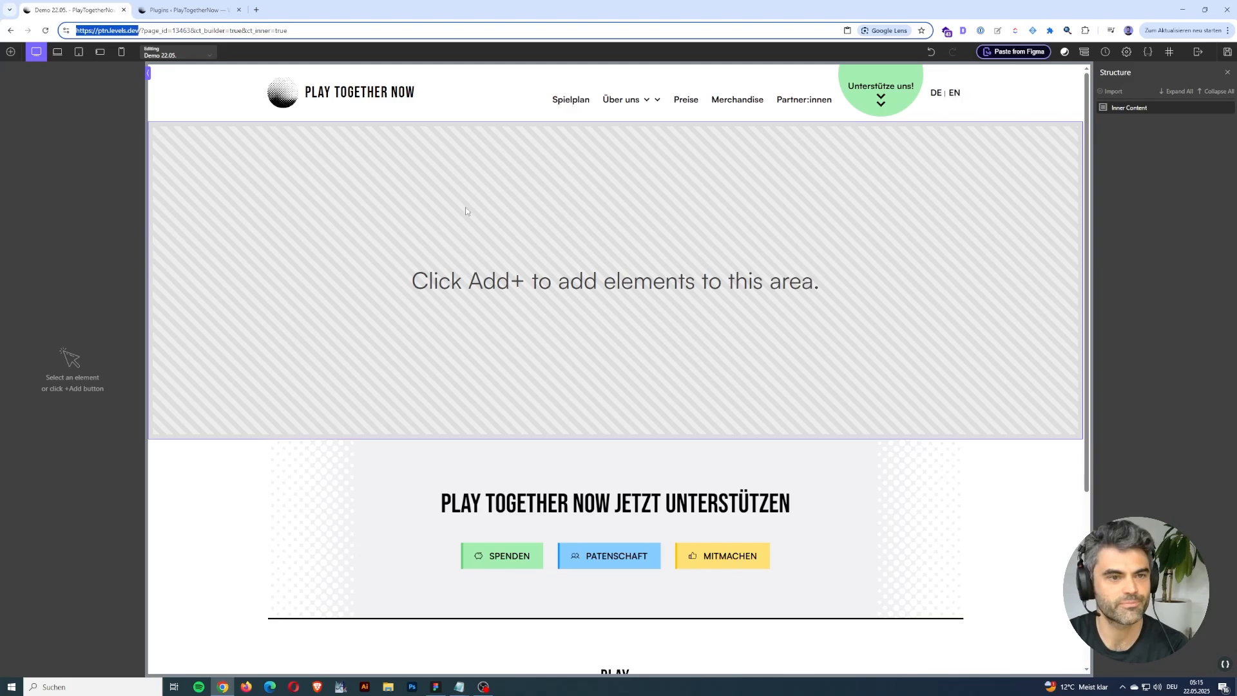
# Switch to Figma and select the frame holding the three coloured news cards above "Das Erfolgsrezept".
pyautogui.click(435, 687)
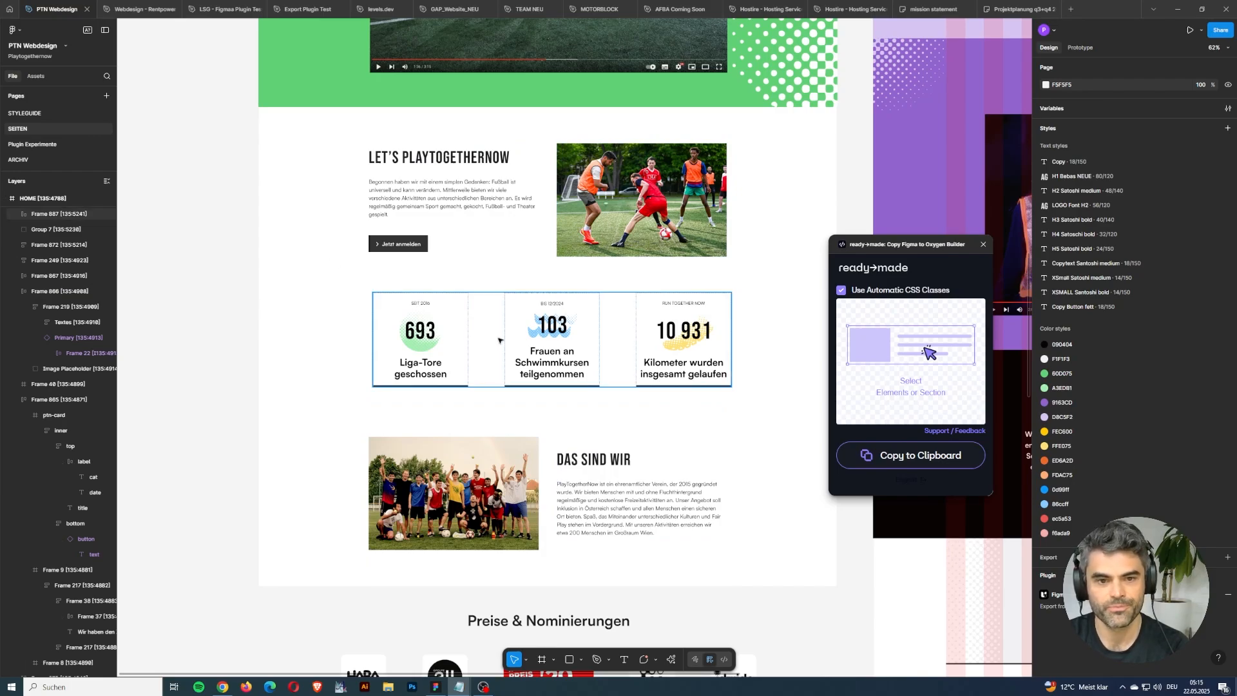
pyautogui.scroll(3, 499, 340)
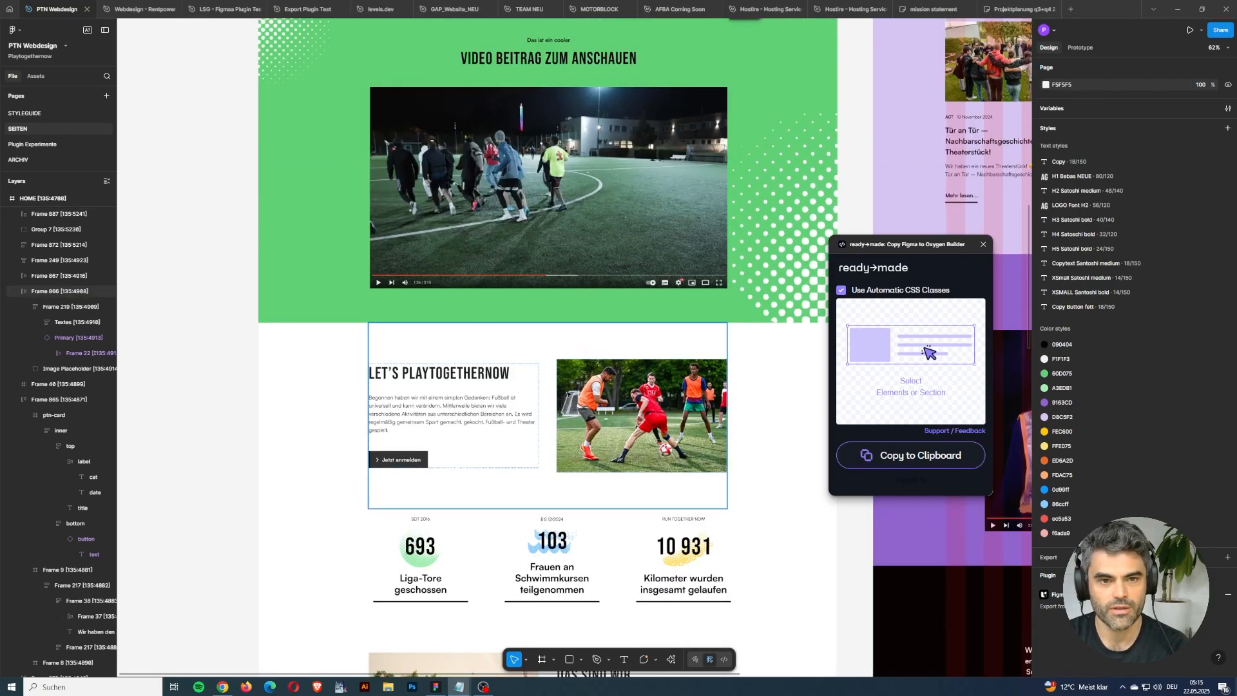
pyautogui.click(532, 415)
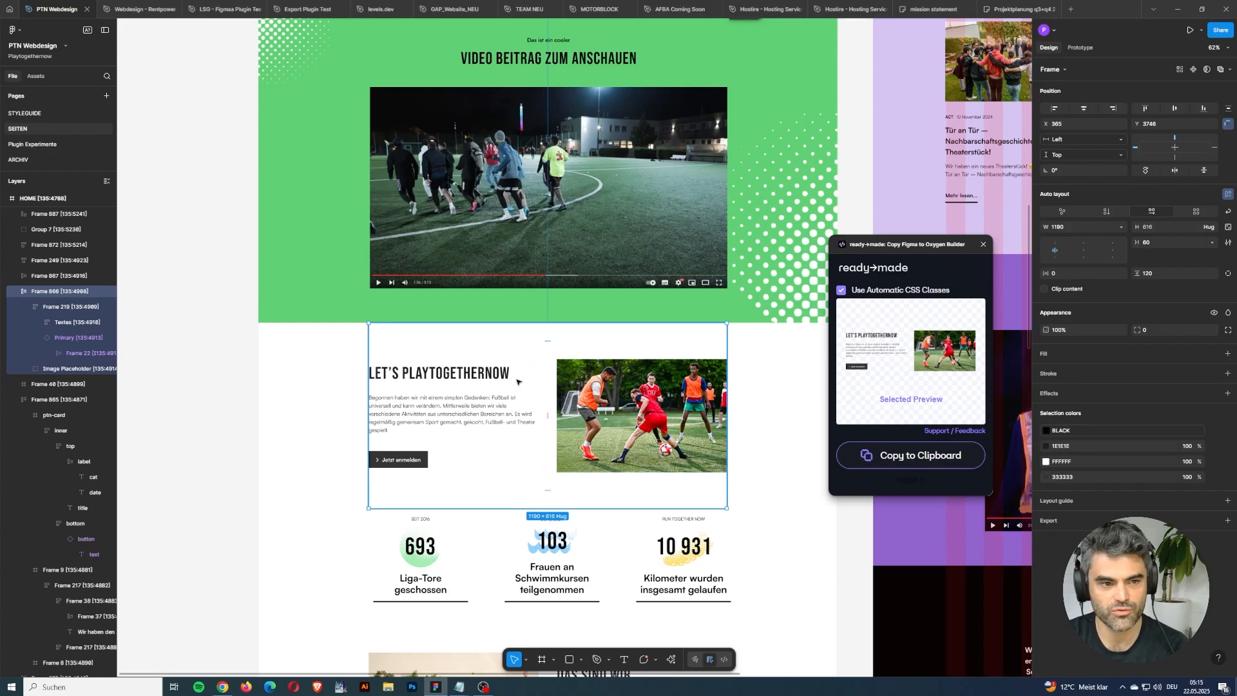
pyautogui.scroll(10, 487, 393)
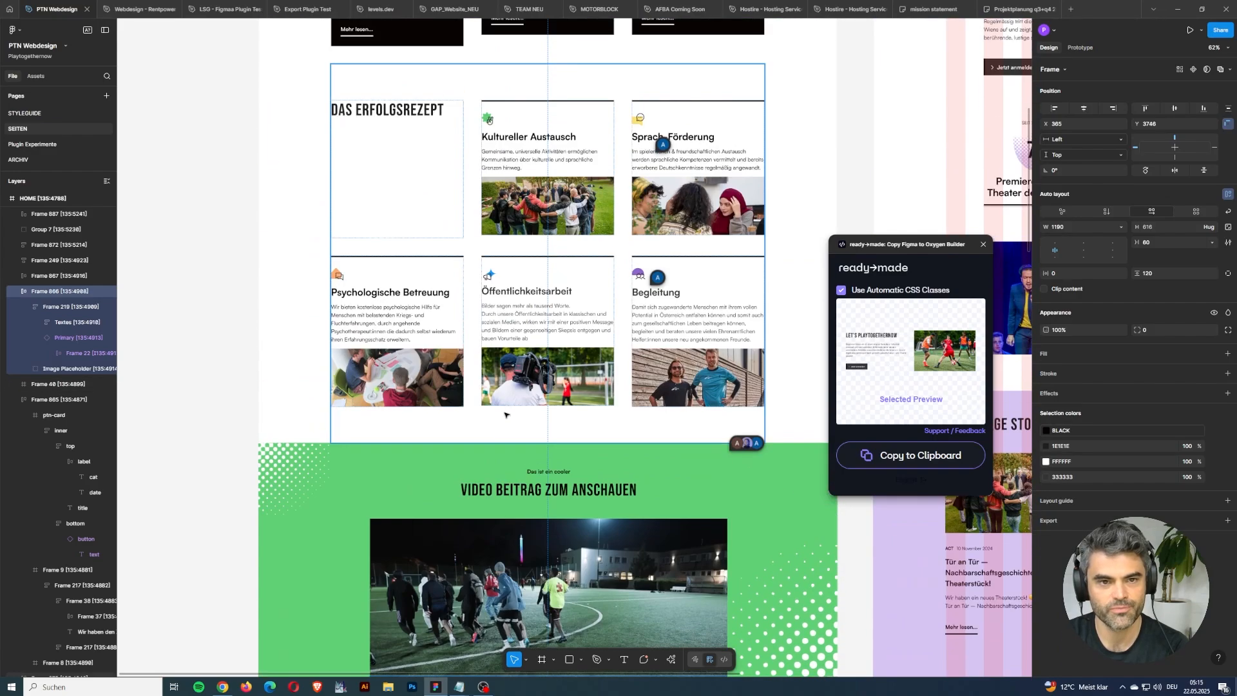
pyautogui.scroll(2, 489, 332)
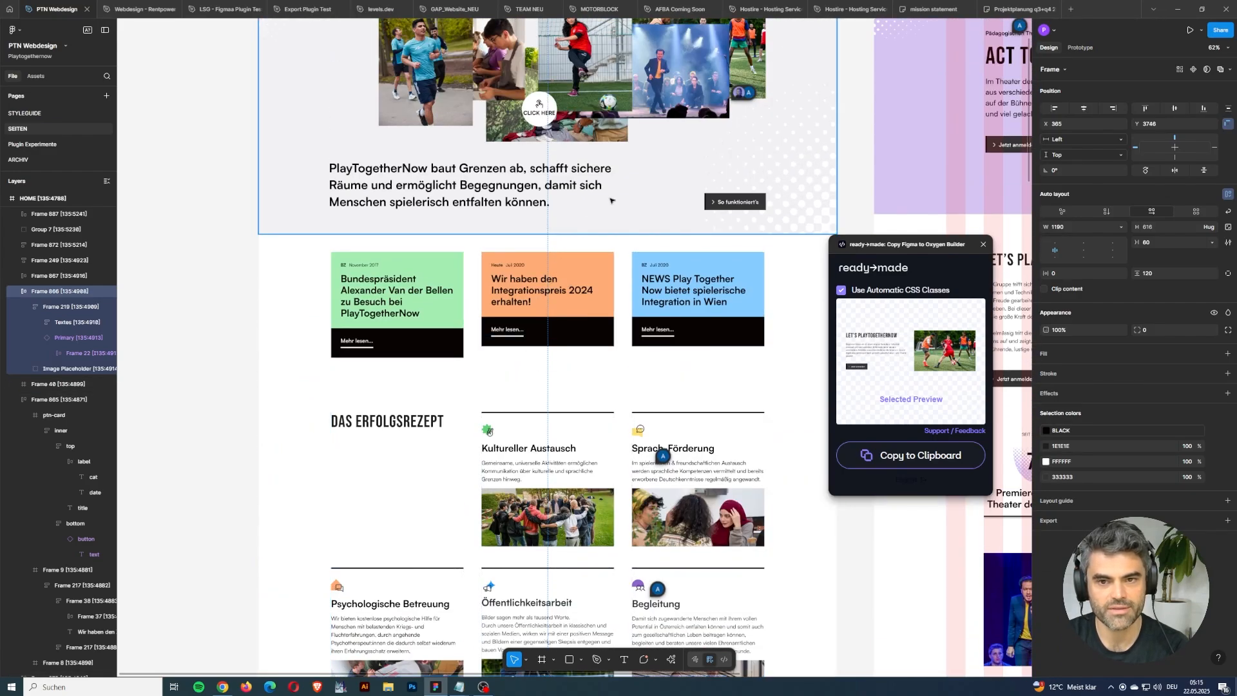
pyautogui.click(410, 317)
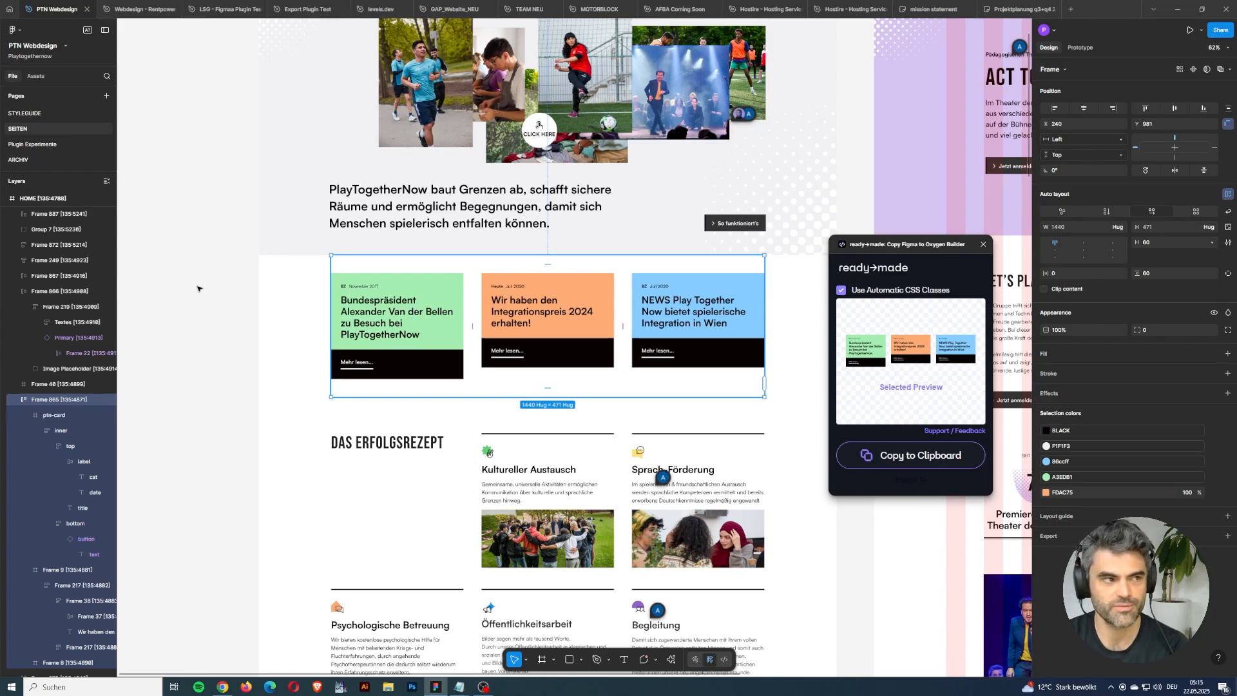
# Open a new Notepad document, write "Satosh-Regular" in it, and move its window below the news cards.
pyautogui.press('super')
pyautogui.write('note')
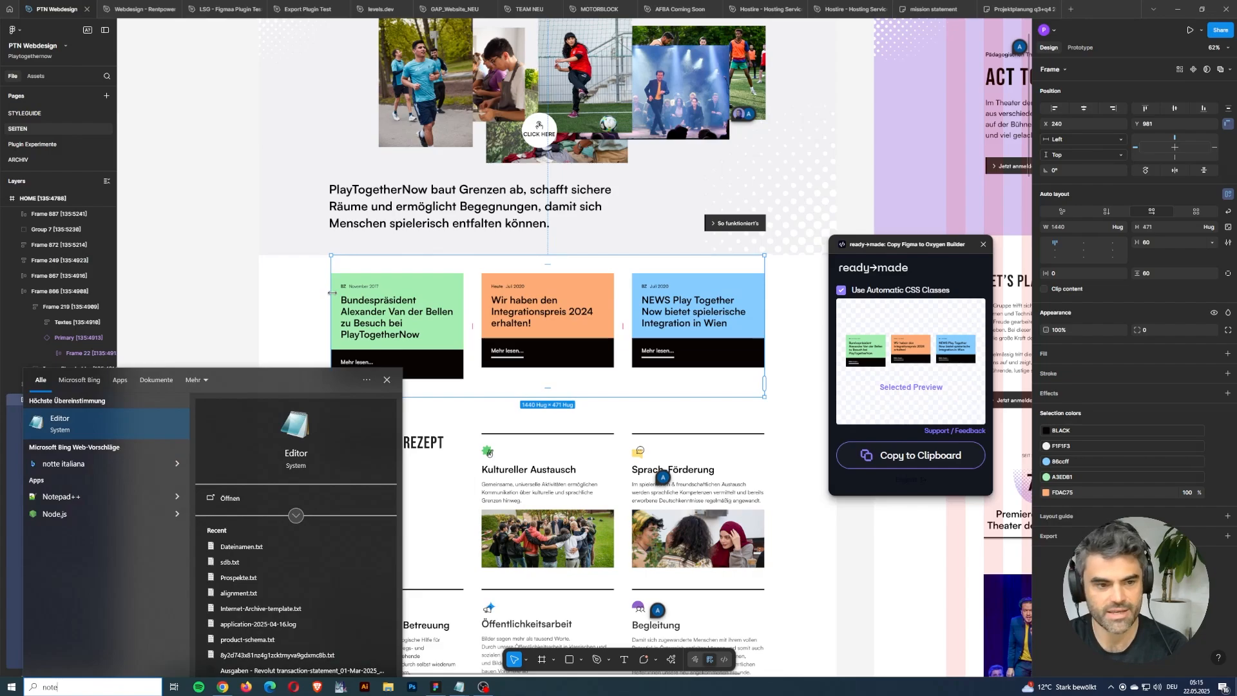
pyautogui.press('Escape')
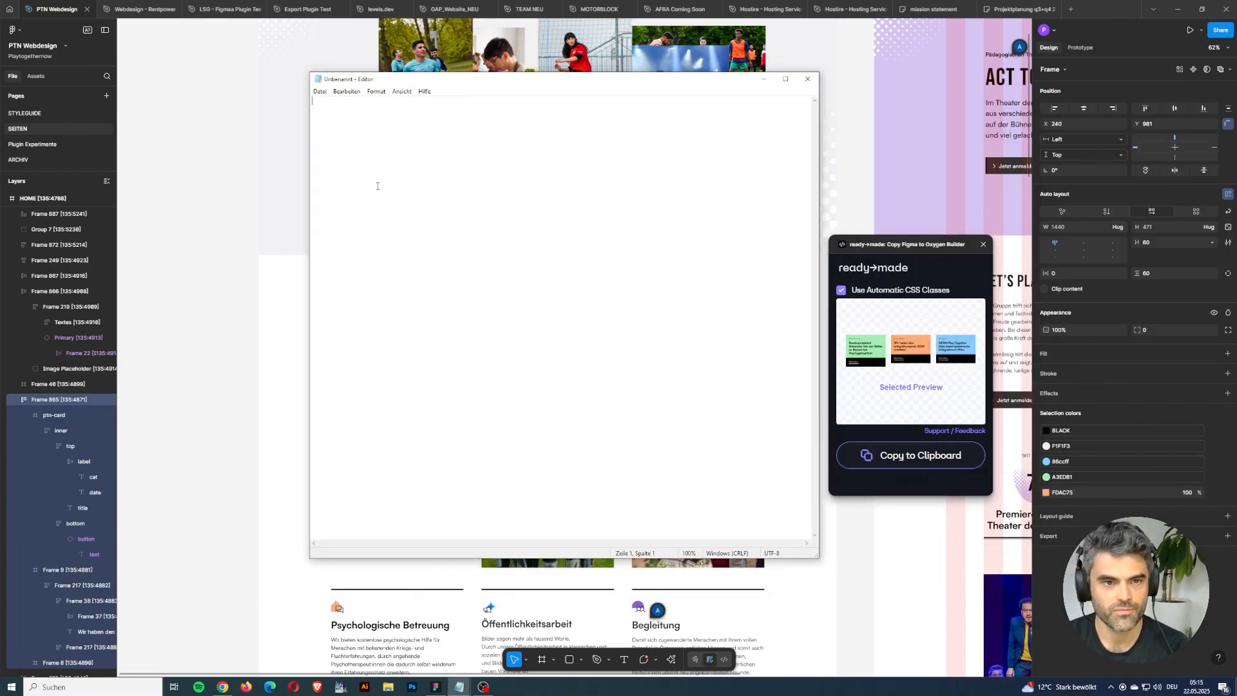
pyautogui.write('Sa')
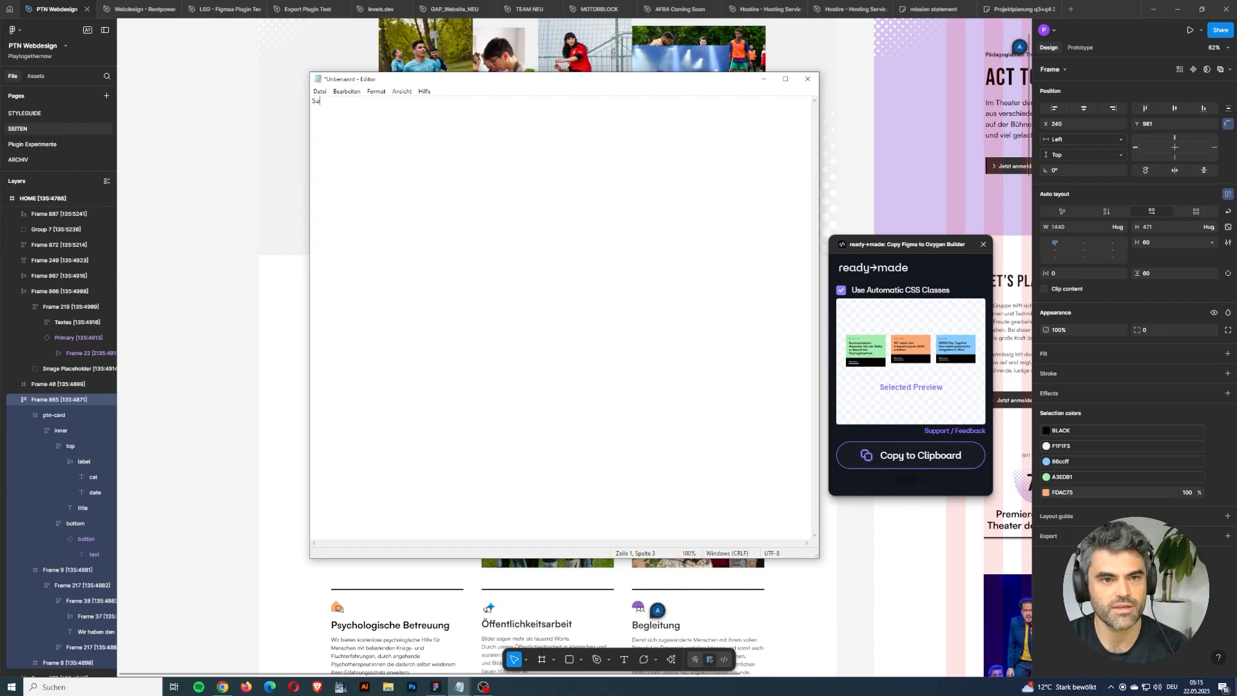
pyautogui.write('tosh-Regular')
pyautogui.moveTo(456, 84); pyautogui.dragTo(720, 421)
# Highlight the font name "Satosh", the whole line, and the "-Regular" suffix in the note to examine the naming.
pyautogui.moveTo(599, 439); pyautogui.dragTo(575, 438)
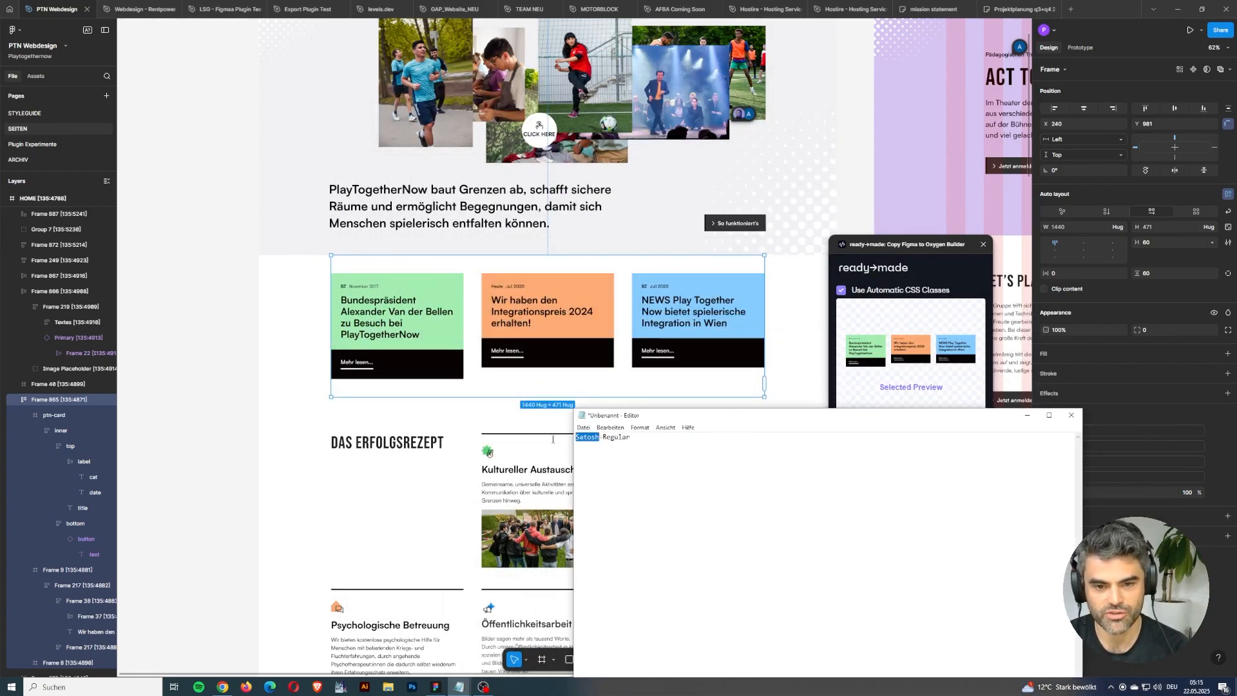
pyautogui.click(619, 468)
pyautogui.hotkey('ctrl', 'a')
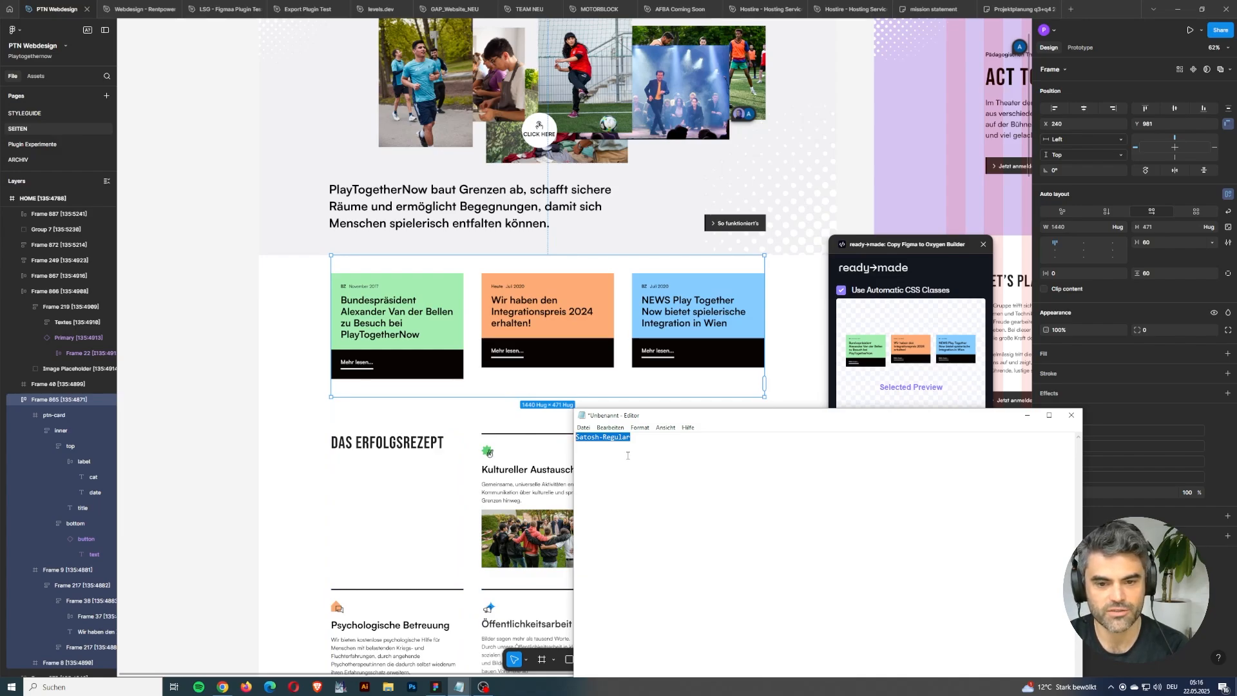
pyautogui.moveTo(631, 438); pyautogui.dragTo(600, 438)
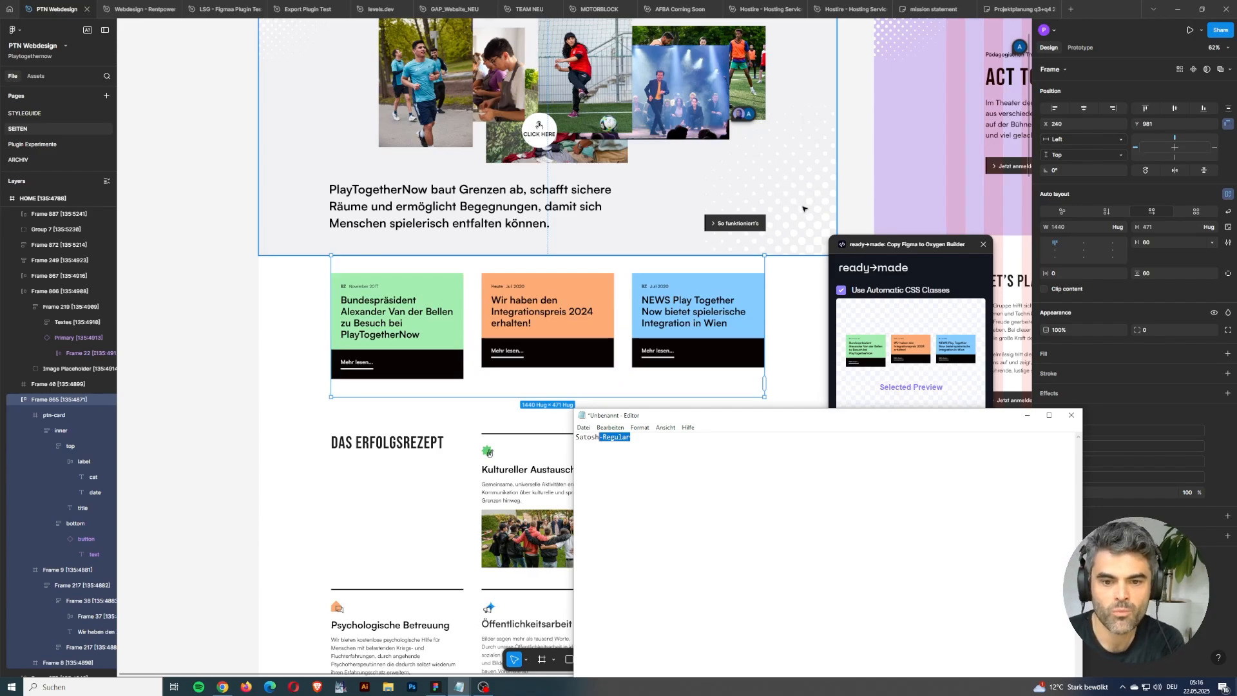
# Switch to Chrome and show the fonts stylesheet from Oxygen's Stylesheets page in a new browser tab.
pyautogui.click(228, 690)
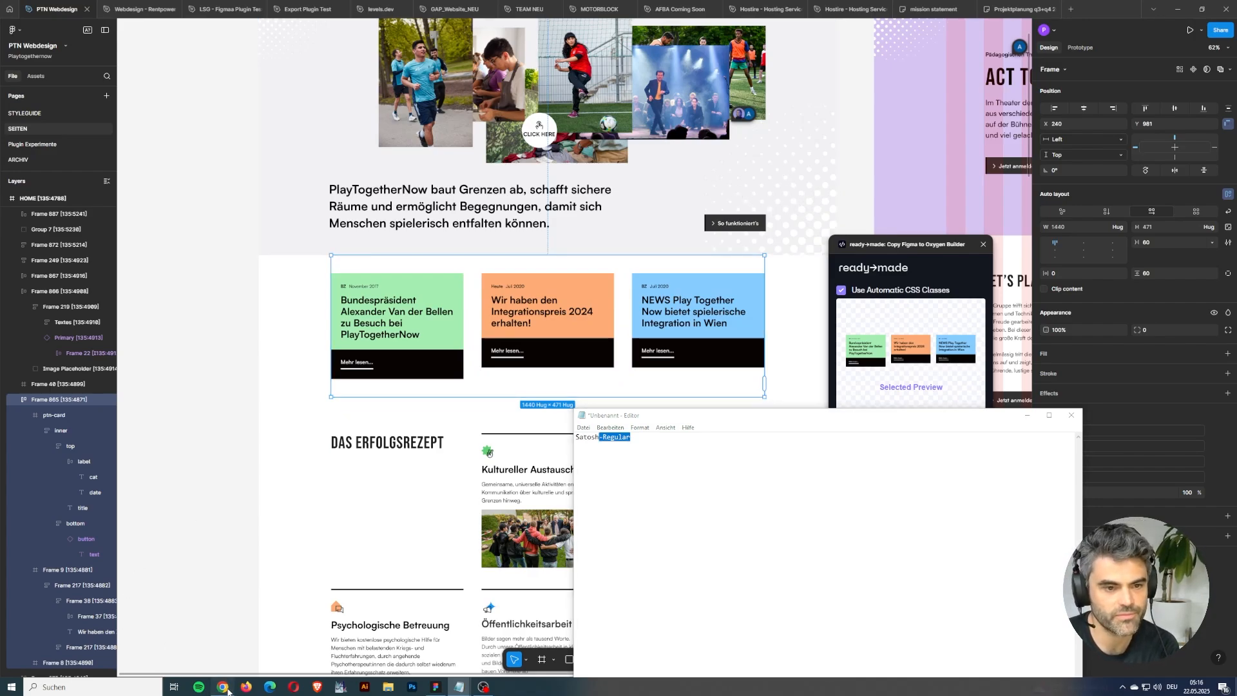
pyautogui.click(155, 5)
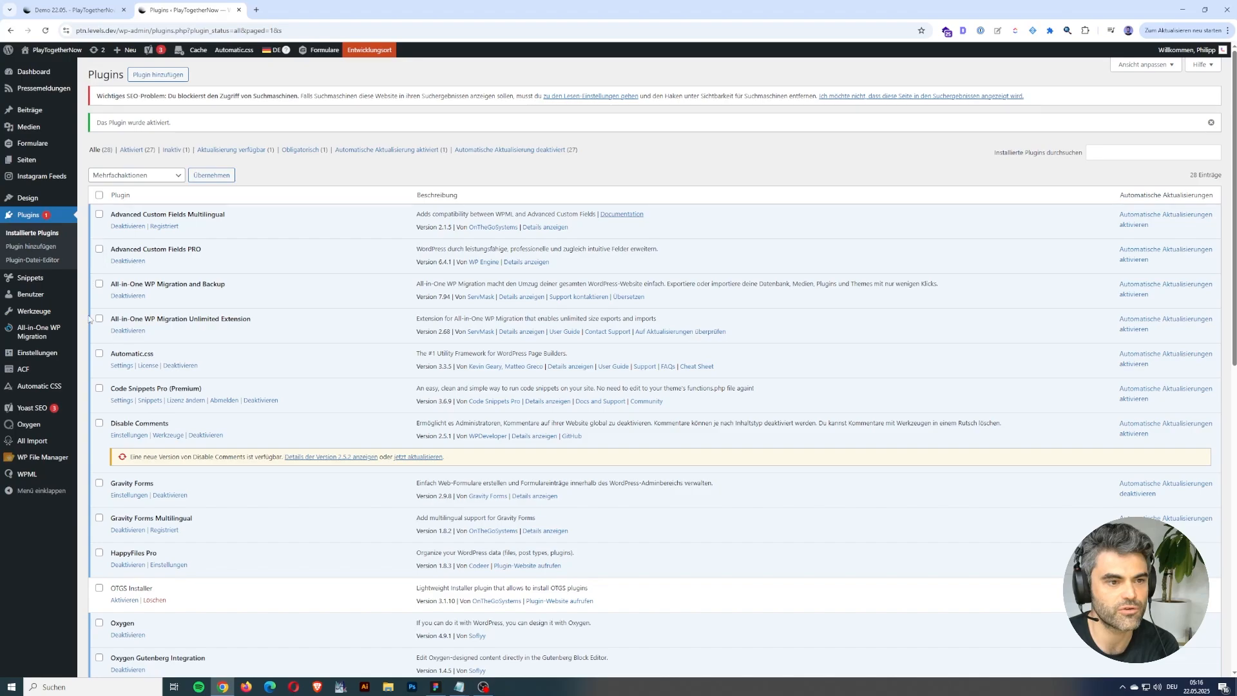
pyautogui.moveTo(60, 432)
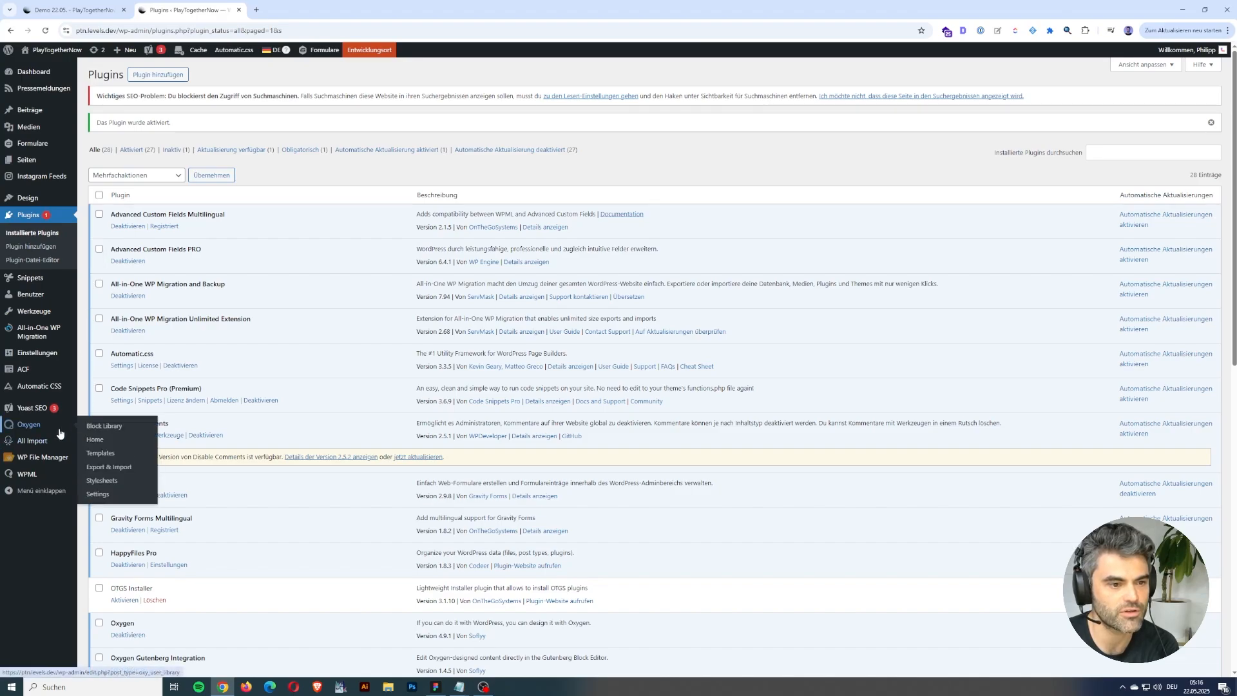
pyautogui.middleClick(113, 483)
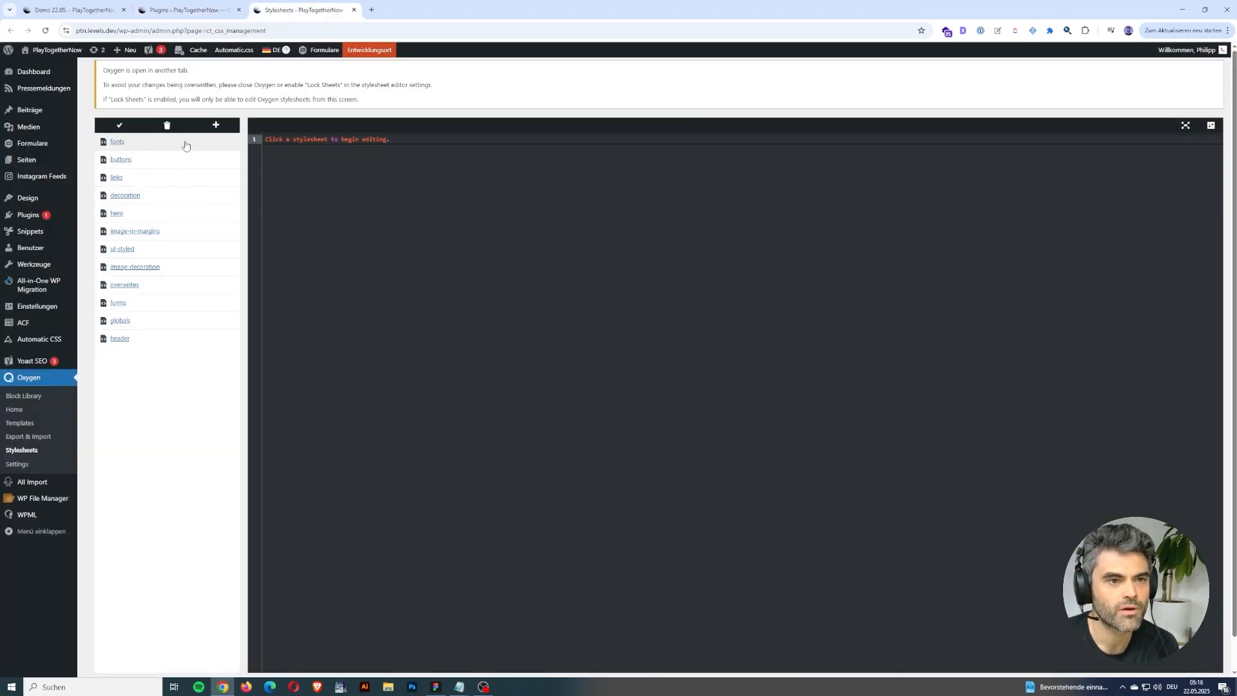
pyautogui.click(185, 143)
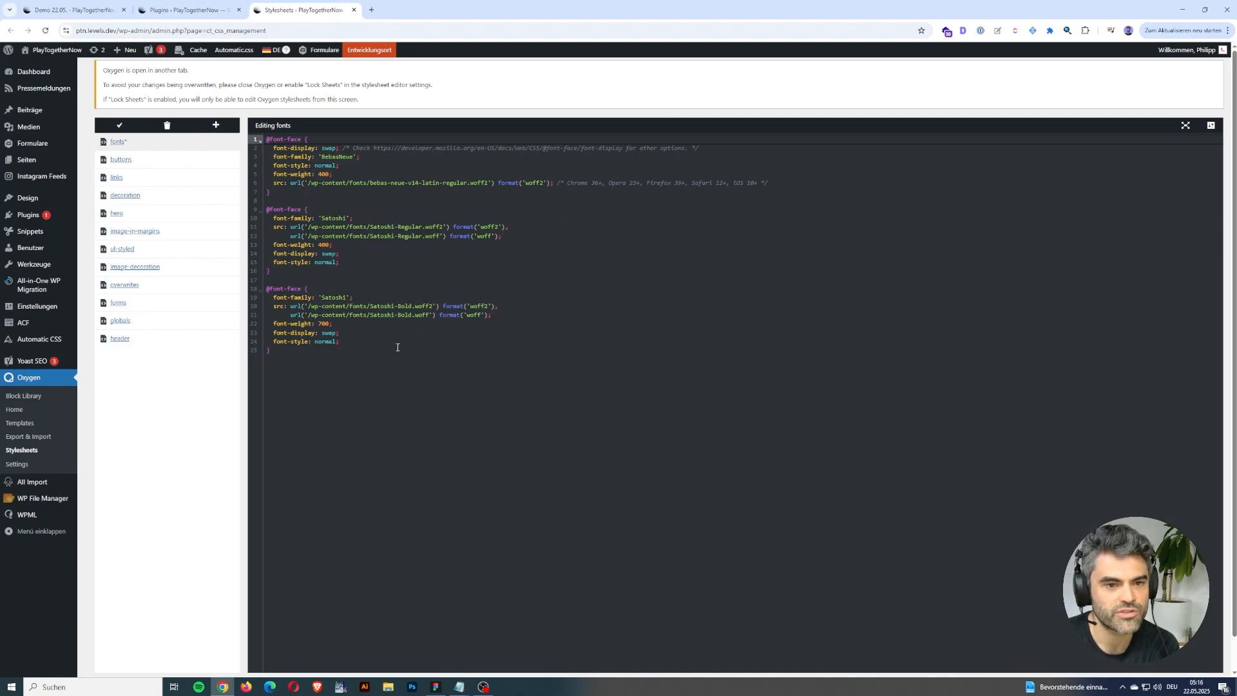
pyautogui.moveTo(441, 226); pyautogui.dragTo(346, 226)
pyautogui.click(347, 217)
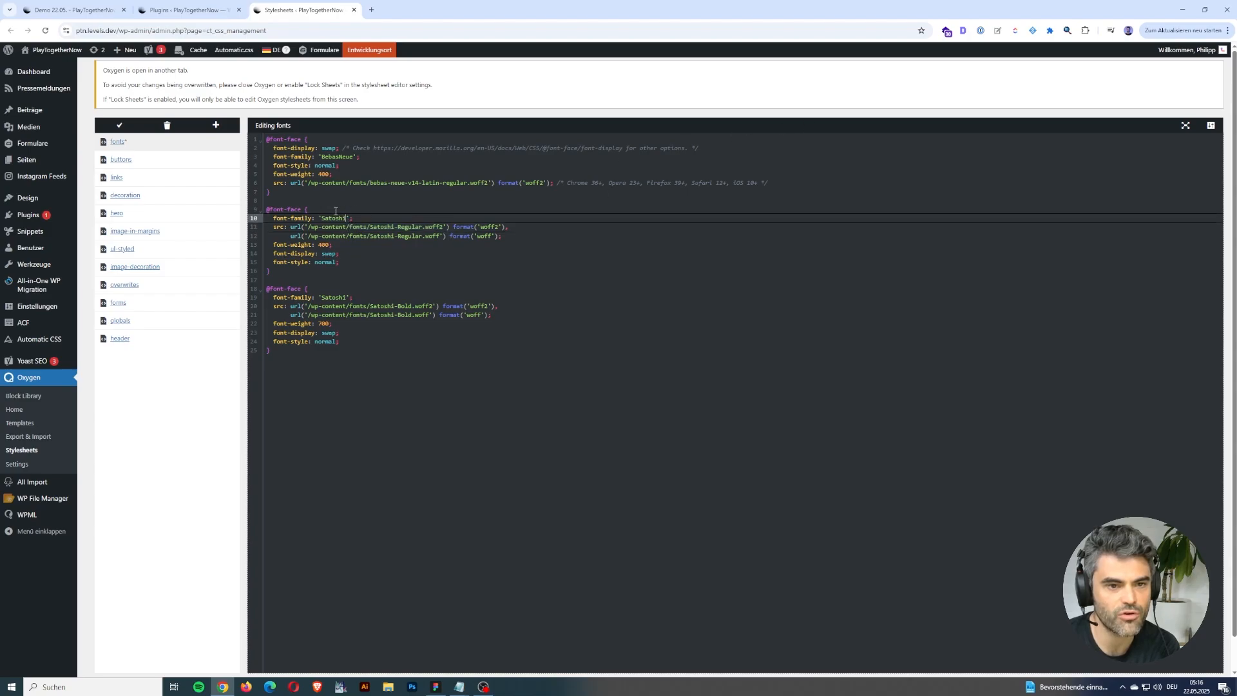
pyautogui.write('-Regular')
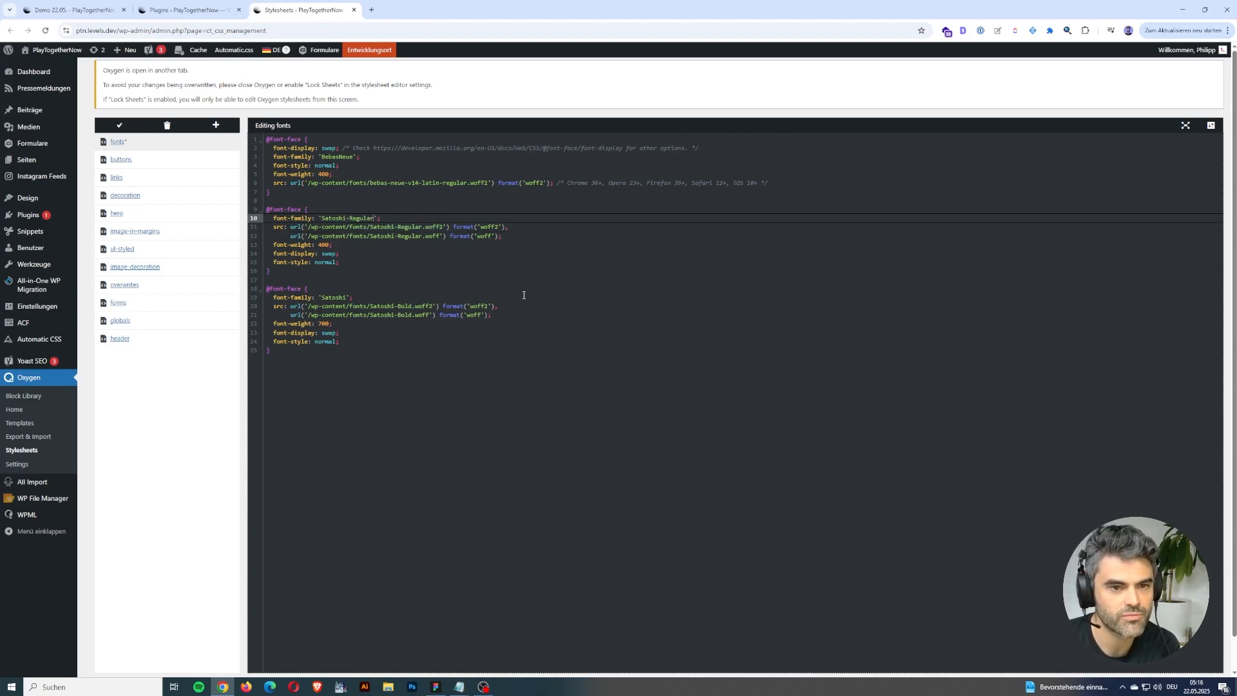
pyautogui.press('BackSpace')
pyautogui.press('BackSpace')
pyautogui.press('BackSpace')
pyautogui.press('BackSpace')
pyautogui.press('BackSpace')
pyautogui.press('BackSpace')
pyautogui.press('BackSpace')
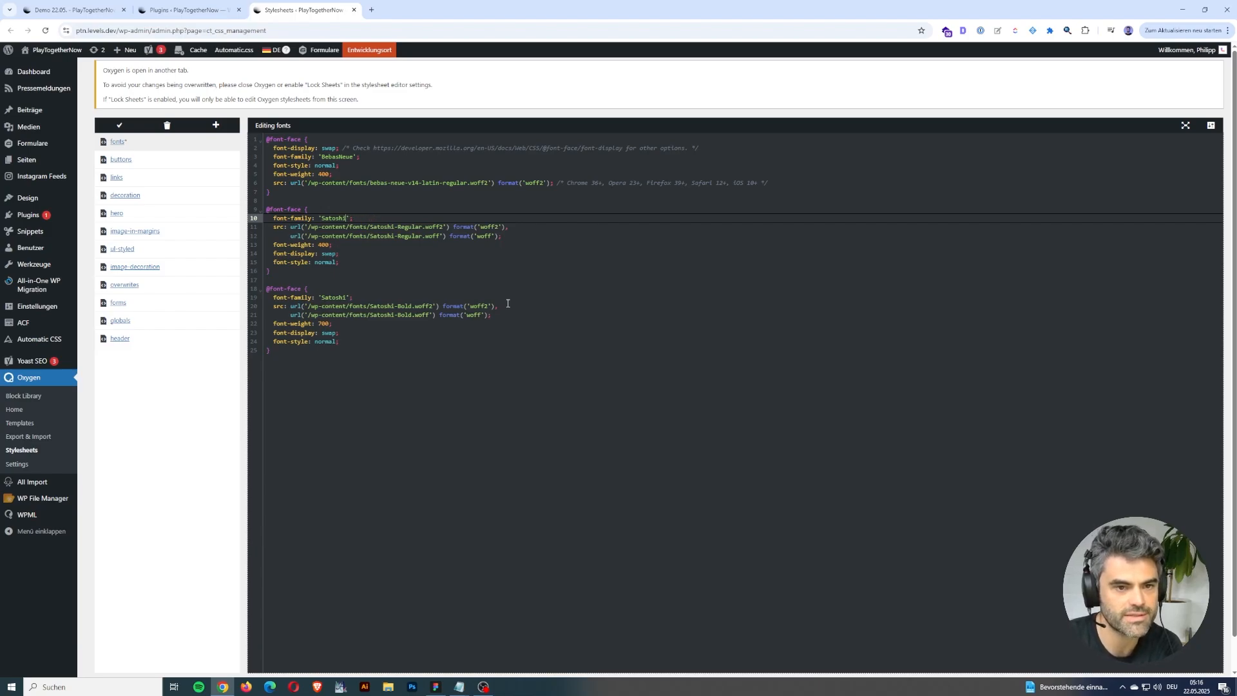
# Replace the font-weight line in the Satoshi Regular block with "1" and look over the Satoshi Bold block.
pyautogui.click(357, 248)
pyautogui.hotkey('shift', 'Home')
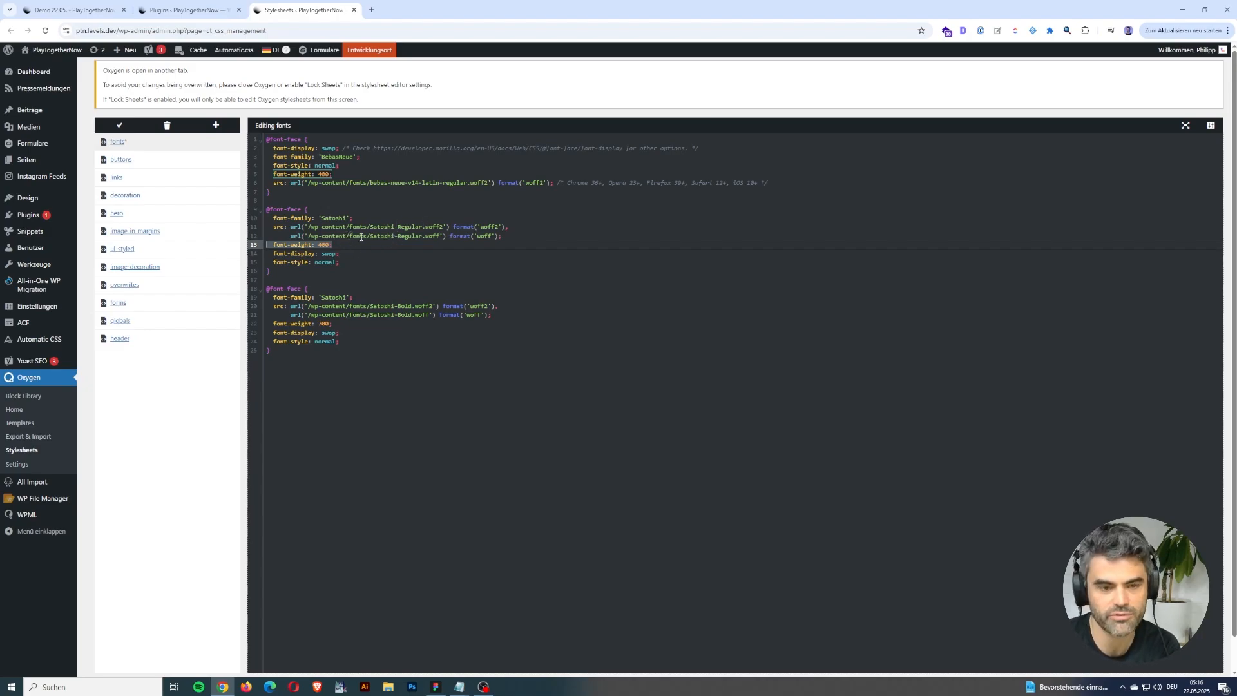
pyautogui.write('1')
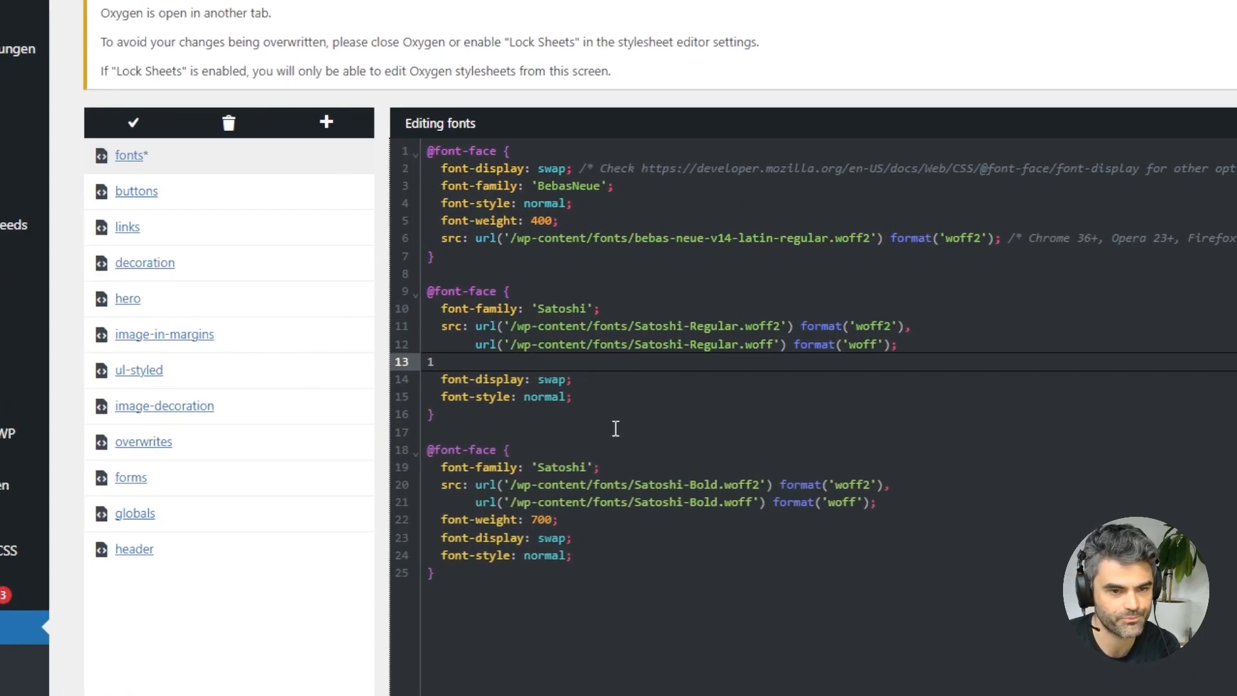
pyautogui.click(580, 467)
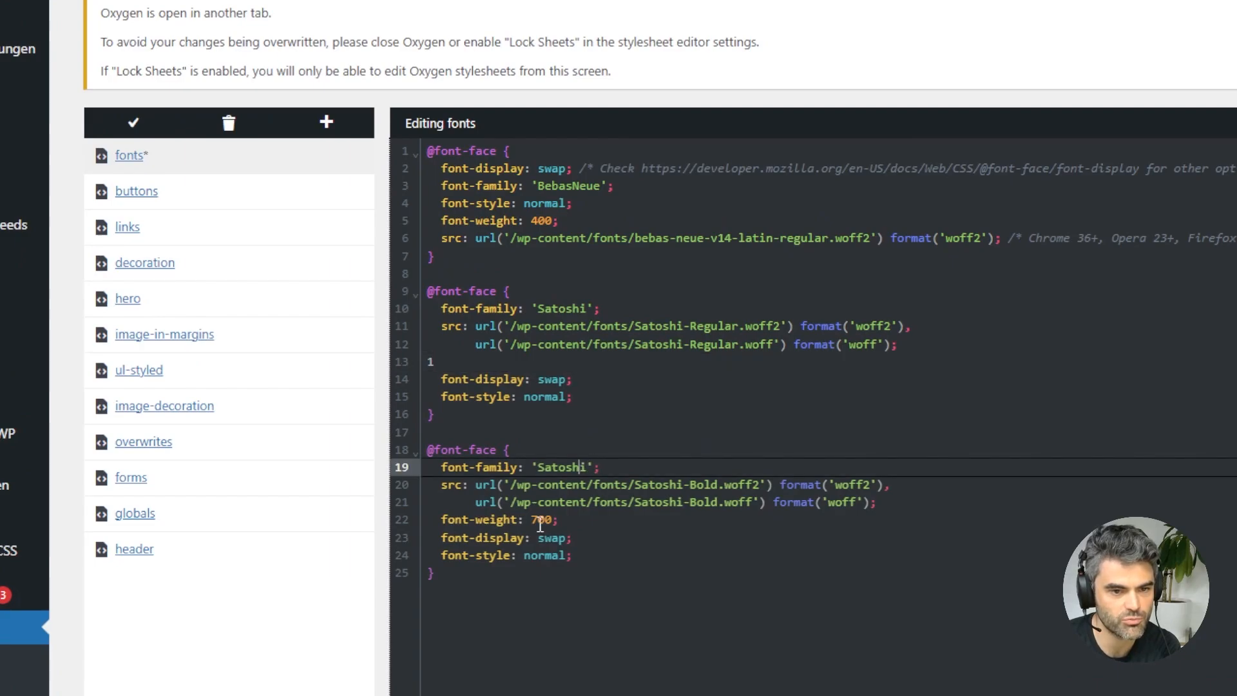
pyautogui.click(552, 484)
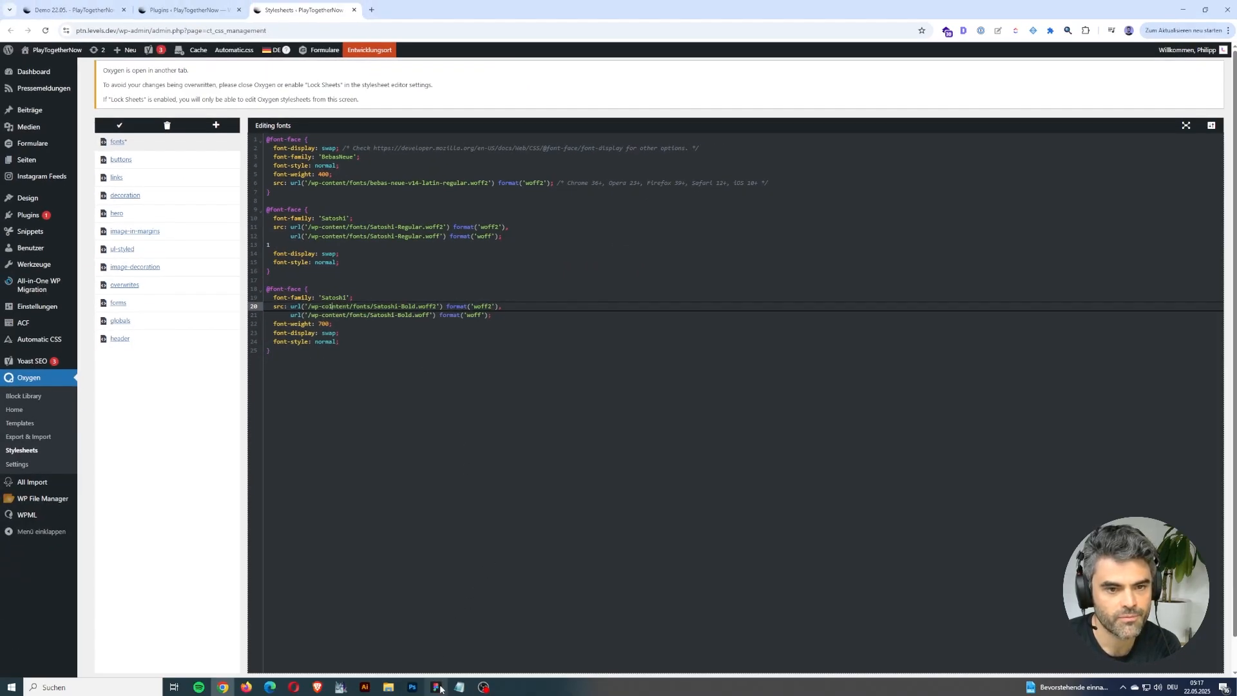
# Switch to Figma, select the green news card's inner frame and copy it to the clipboard with the ready→made plugin.
pyautogui.click(435, 687)
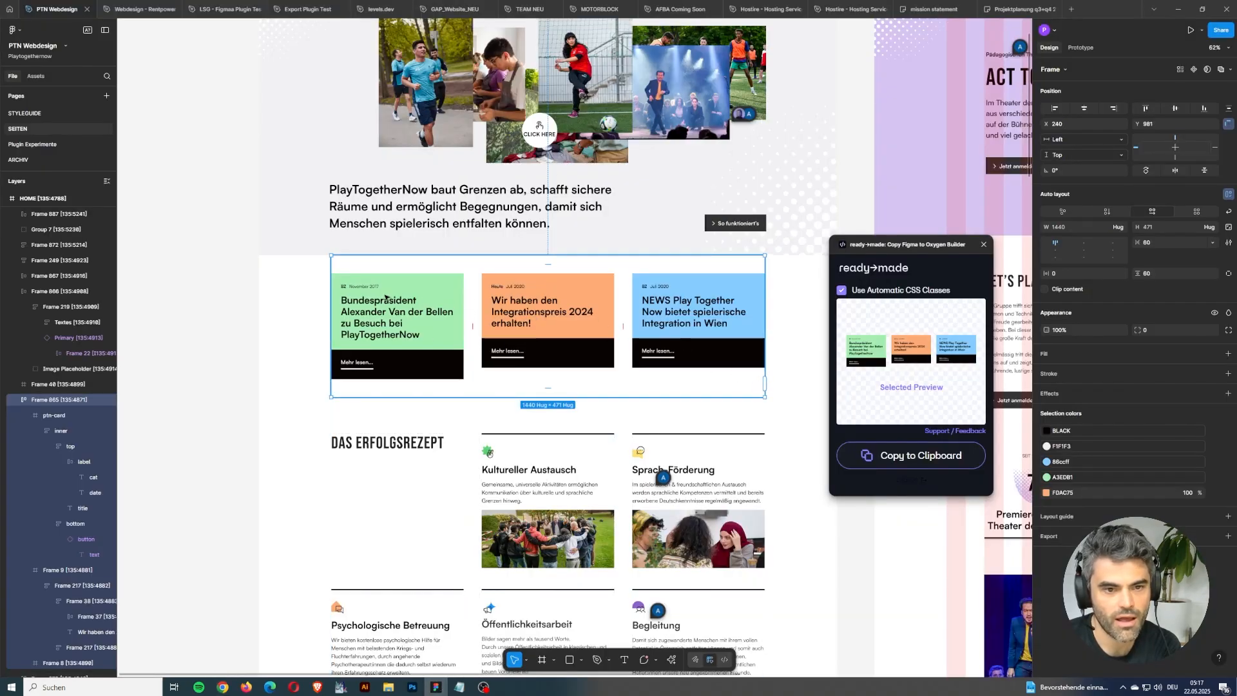
pyautogui.scroll(5, 406, 312)
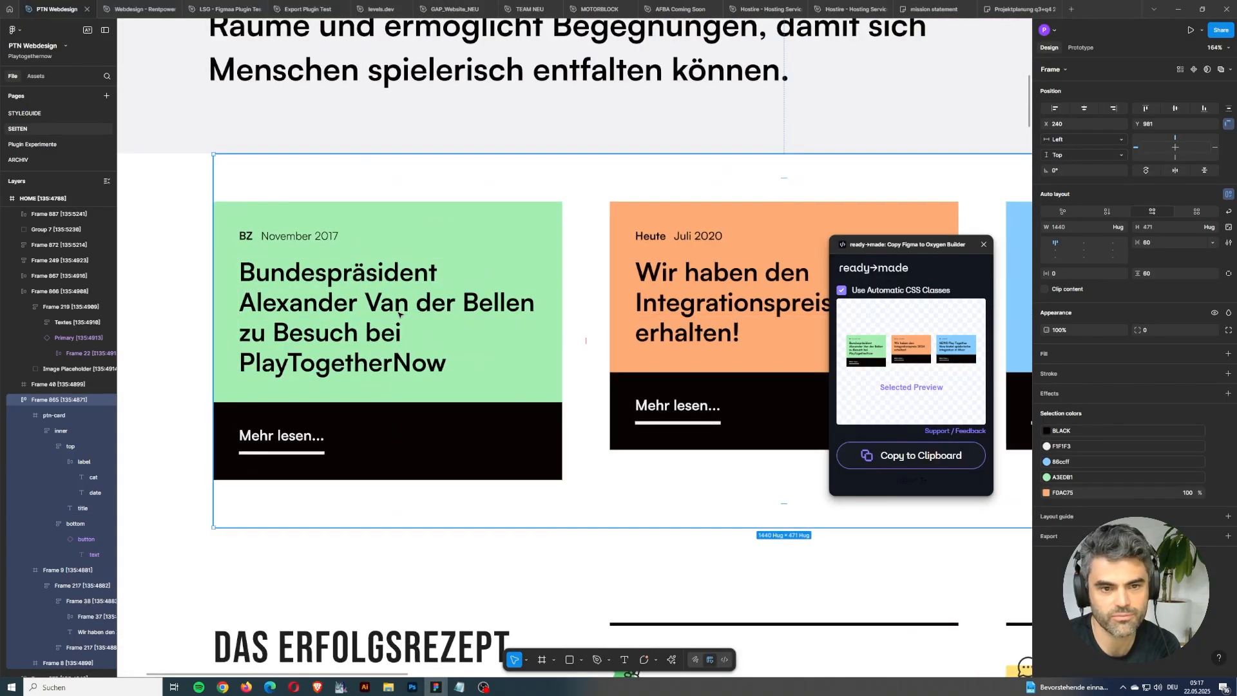
pyautogui.doubleClick(402, 307)
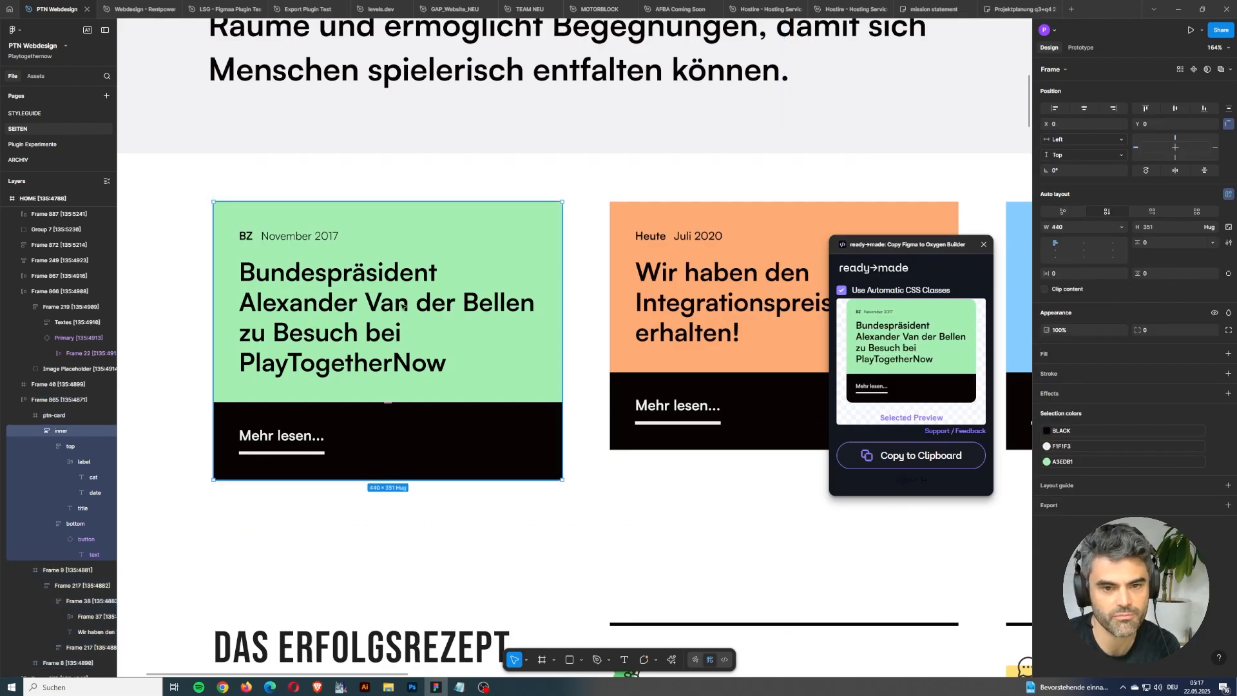
pyautogui.click(893, 468)
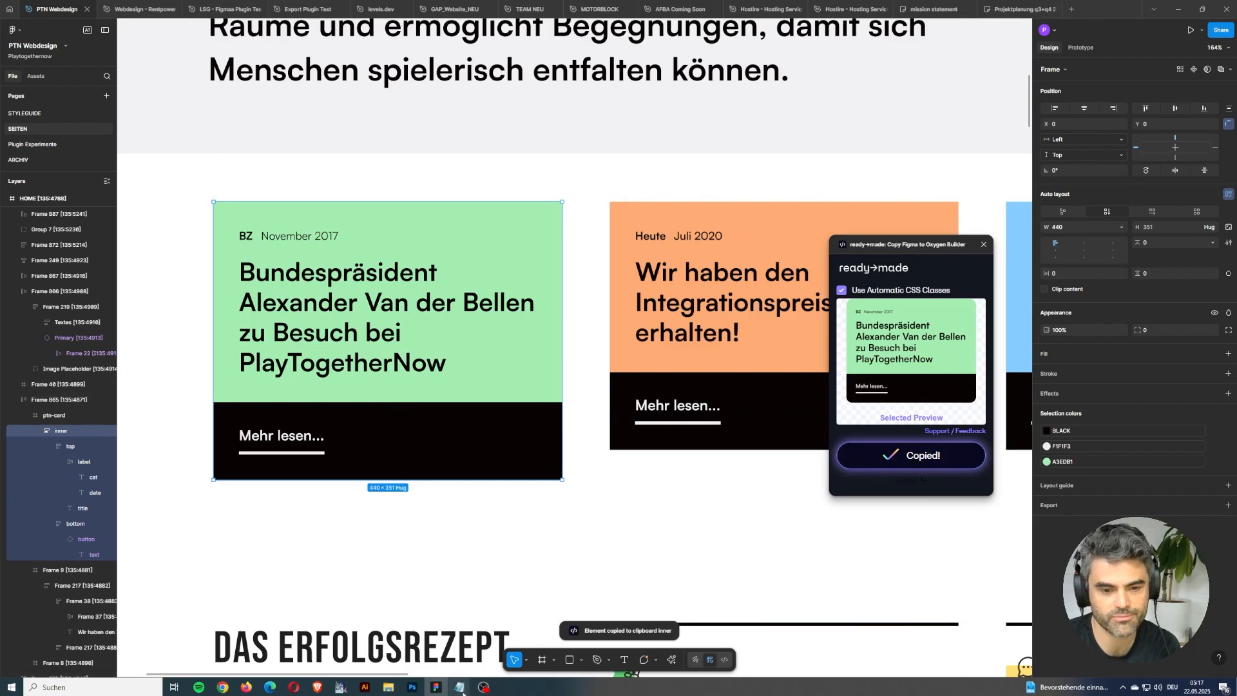
# Bring up the Notepad note over the cards and replace its text with the copied card code.
pyautogui.moveTo(459, 686)
pyautogui.click(523, 644)
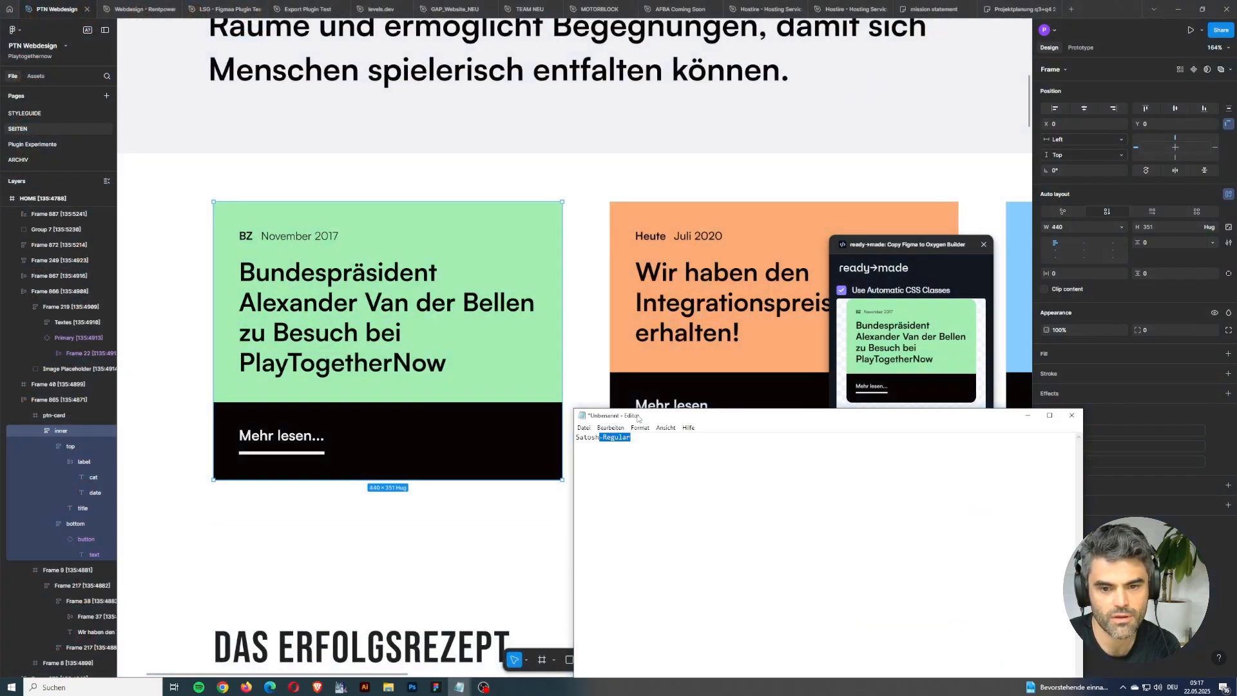
pyautogui.moveTo(637, 422); pyautogui.dragTo(456, 147)
pyautogui.hotkey('ctrl', 'a')
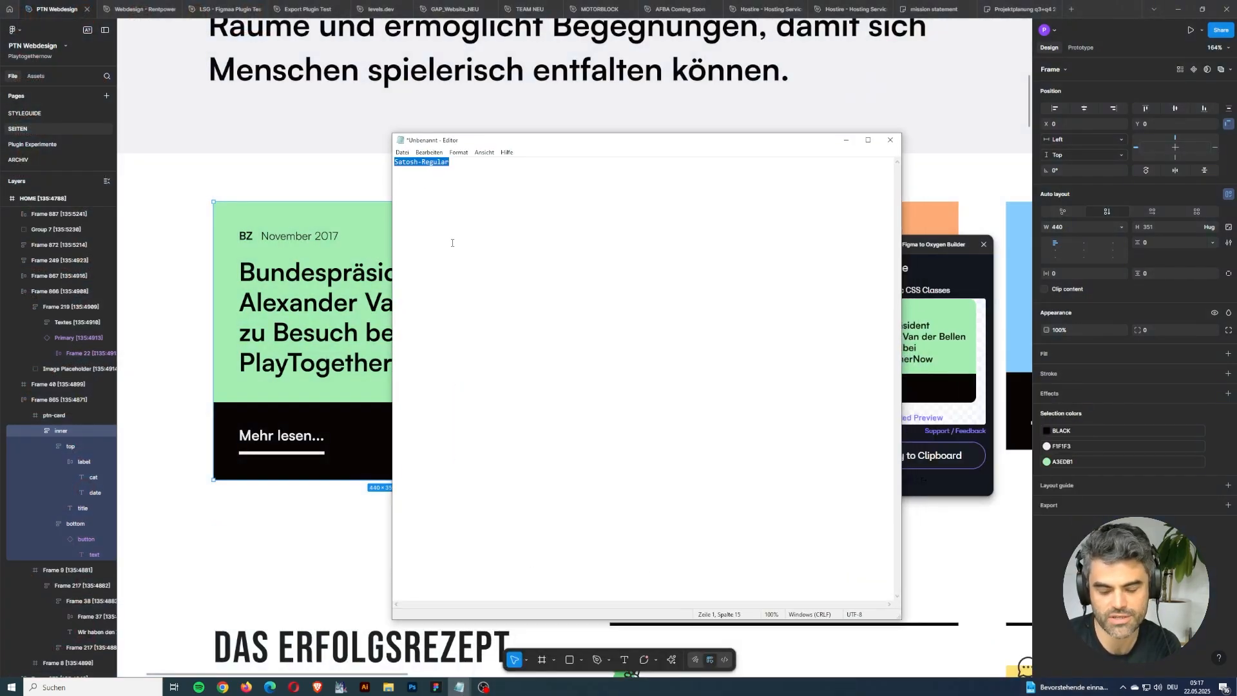
pyautogui.hotkey('ctrl', 'v')
pyautogui.scroll(20, 575, 370)
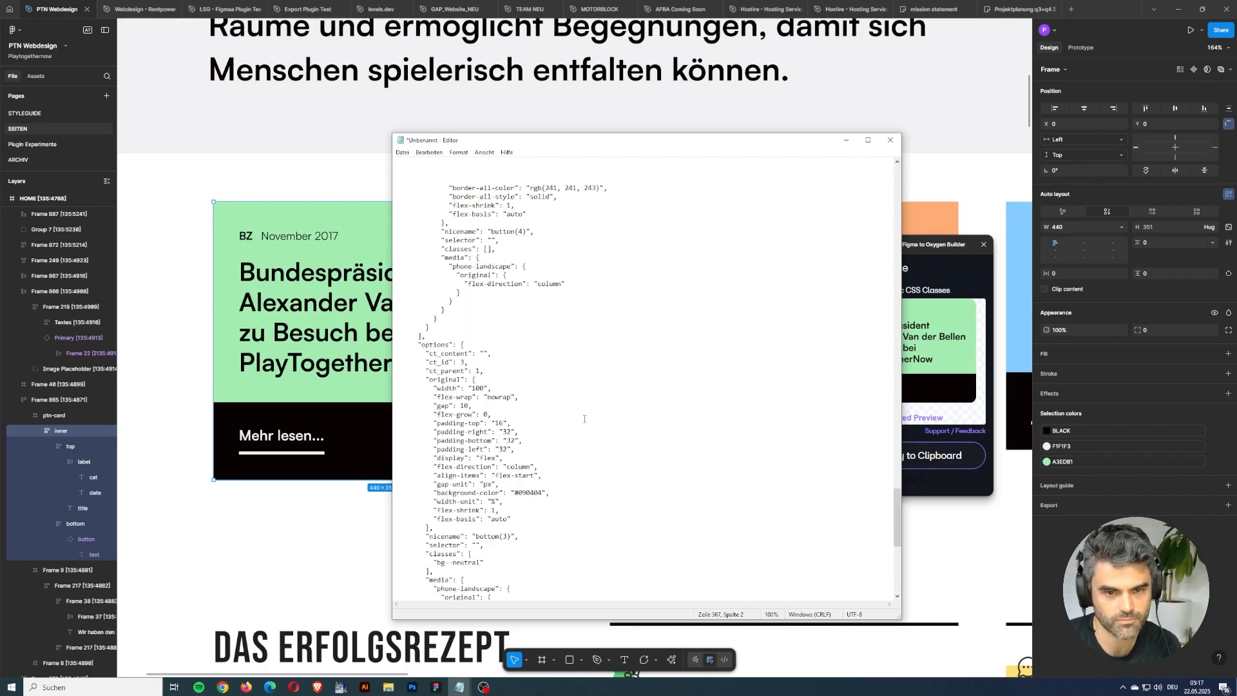
pyautogui.scroll(2, 634, 289)
# Examine the font-family and font-weight entries of the first rich text element in the pasted code.
pyautogui.click(626, 247)
pyautogui.hotkey('ctrl', 'f')
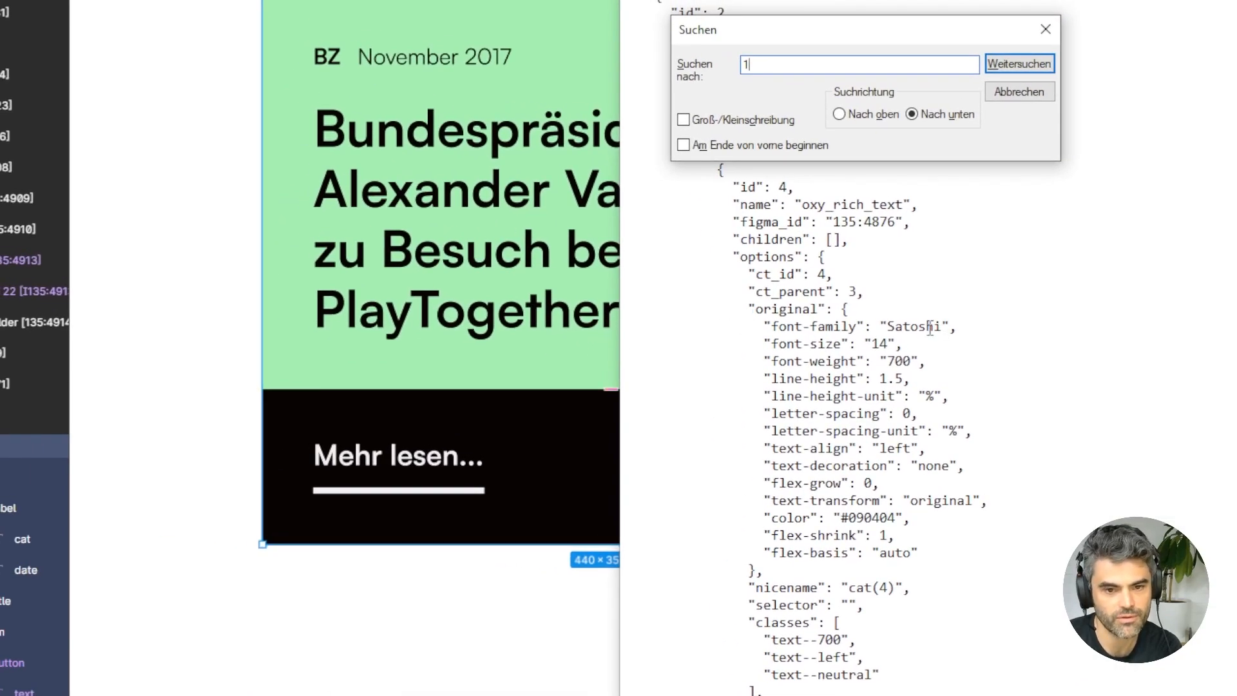
pyautogui.click(939, 327)
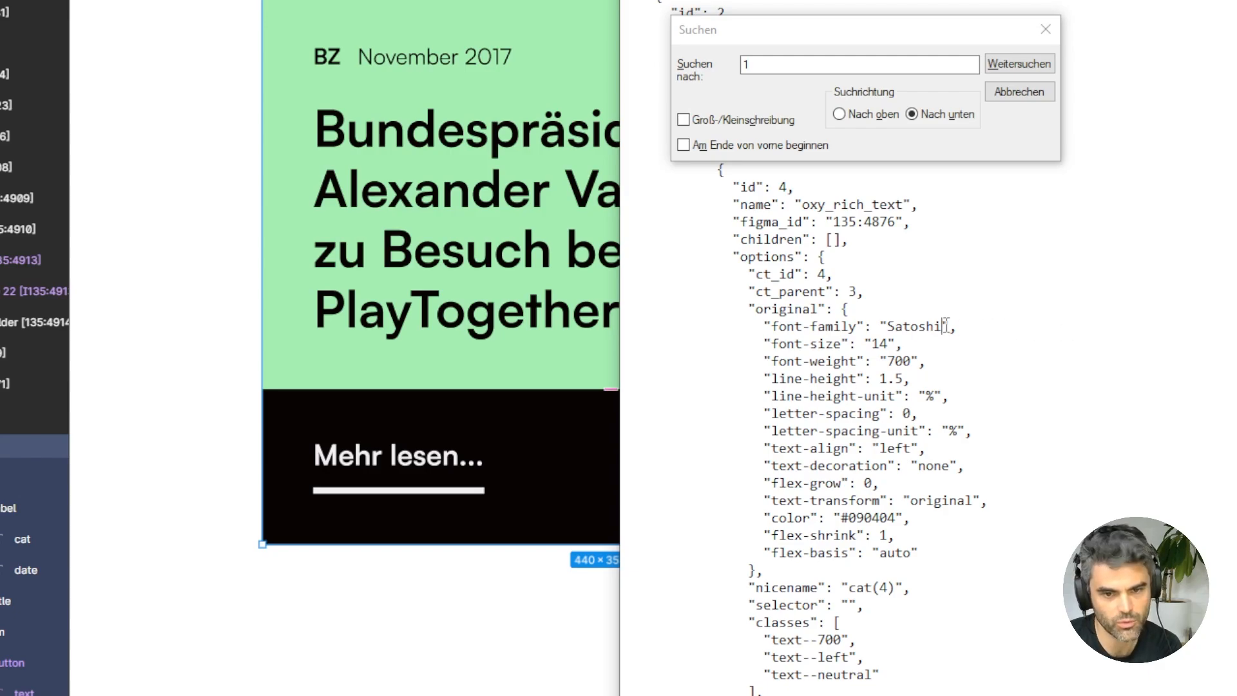
pyautogui.moveTo(944, 326); pyautogui.dragTo(885, 326)
pyautogui.click(889, 327)
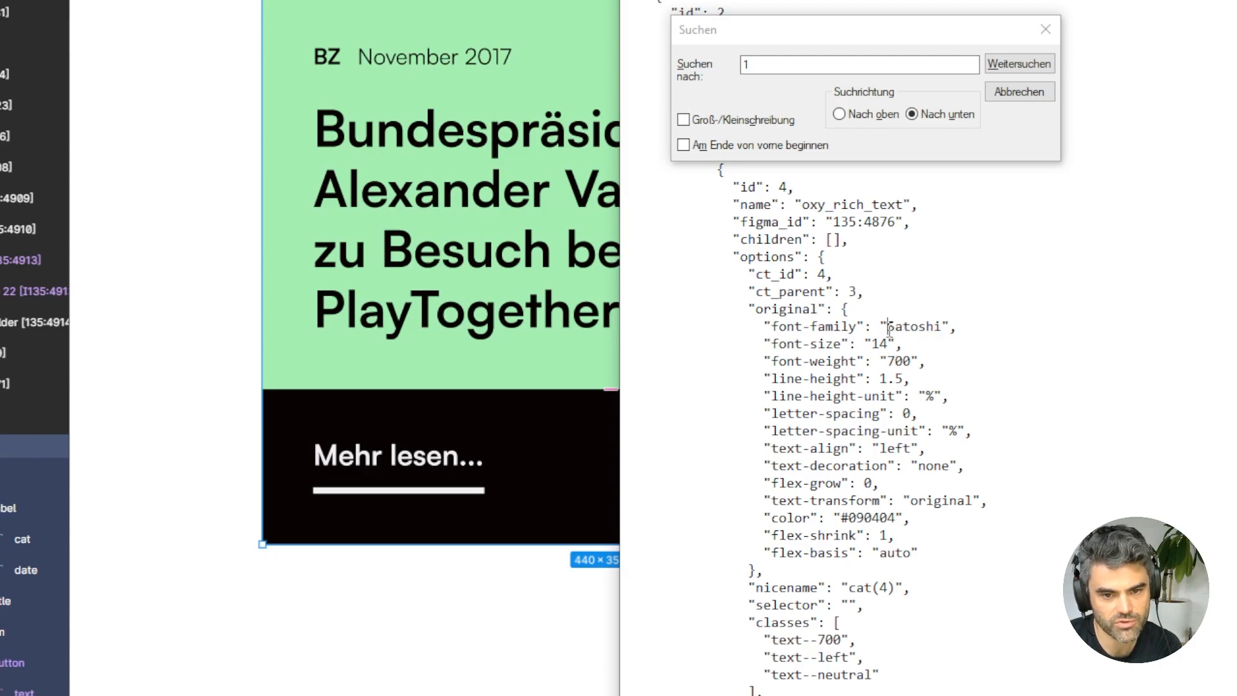
pyautogui.hotkey('shift', 'Right')
pyautogui.hotkey('shift', 'Right')
pyautogui.hotkey('shift', 'Right')
pyautogui.hotkey('shift', 'Right')
pyautogui.hotkey('shift', 'Right')
pyautogui.hotkey('shift', 'Right')
pyautogui.hotkey('shift', 'Right')
pyautogui.hotkey('shift', 'Right')
pyautogui.hotkey('shift', 'Left')
pyautogui.press('Right')
pyautogui.moveTo(889, 328); pyautogui.dragTo(942, 326)
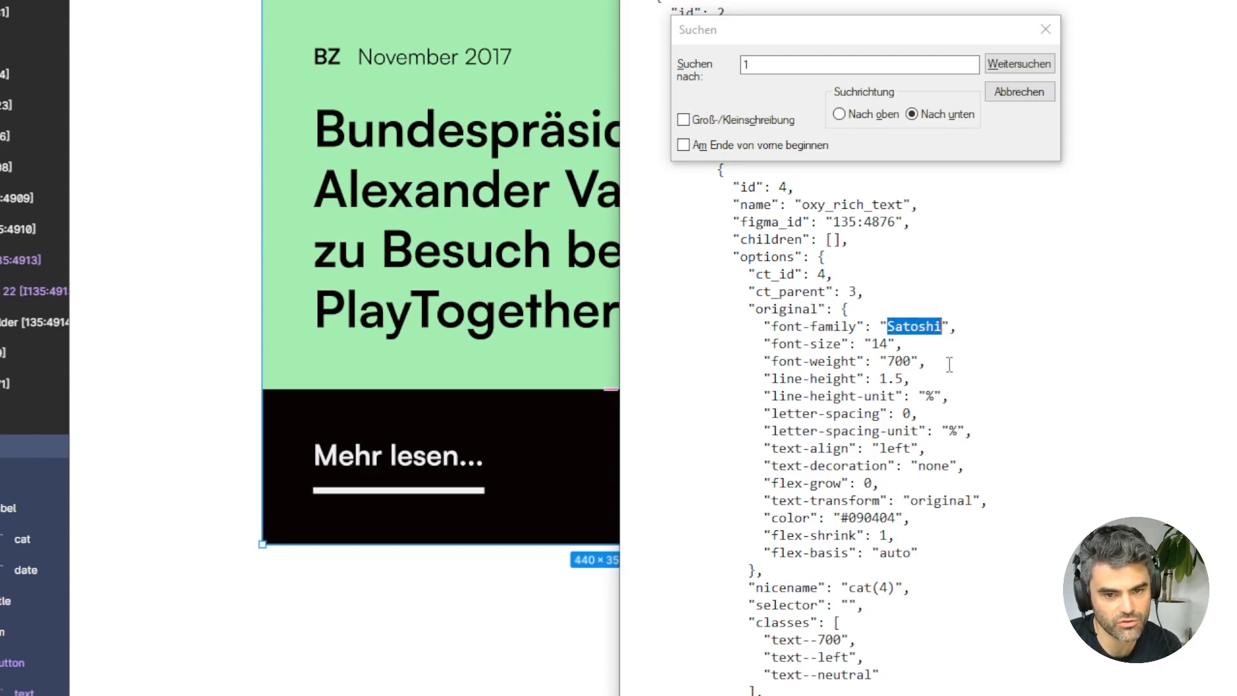
pyautogui.moveTo(941, 362); pyautogui.dragTo(737, 363)
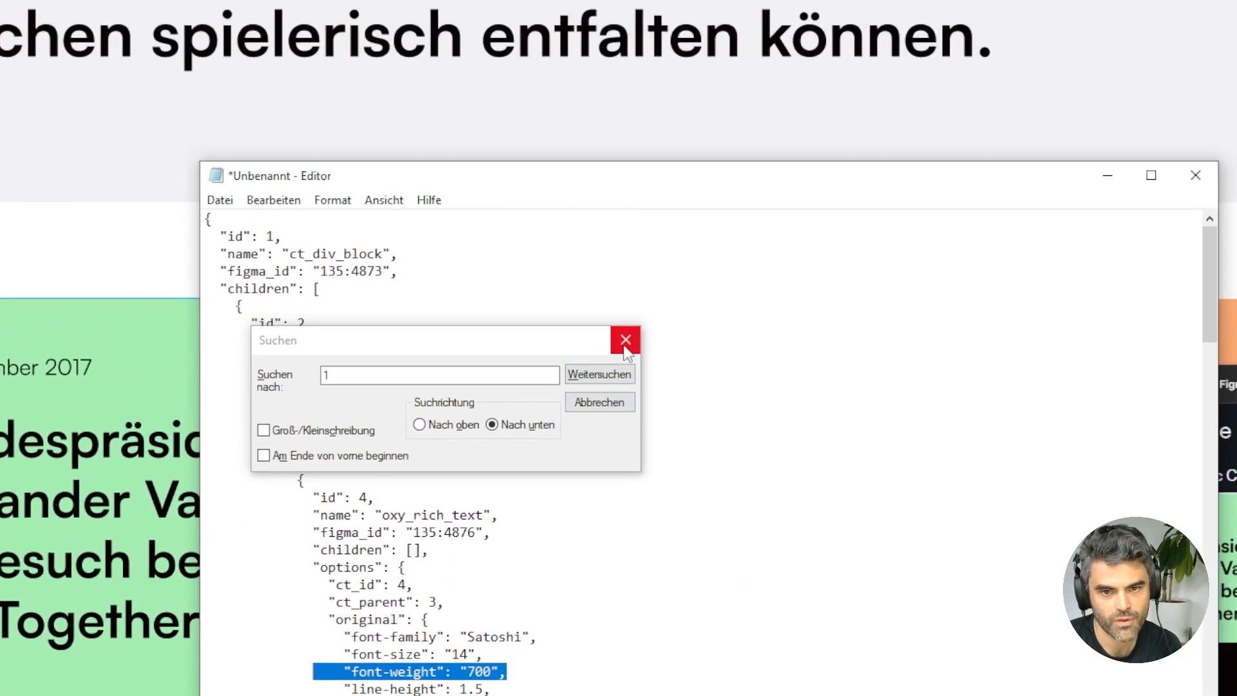
# Dismiss the search dialog and close the Notepad document without saving it.
pyautogui.click(1045, 29)
pyautogui.click(967, 215)
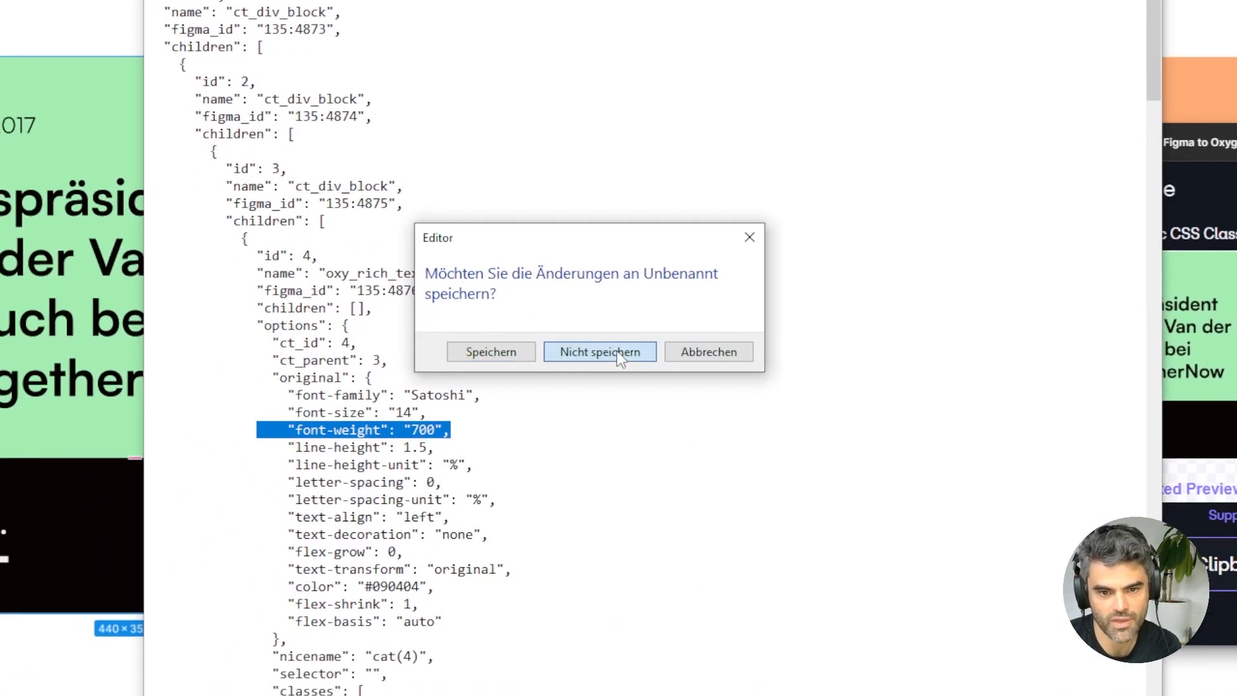
pyautogui.click(616, 350)
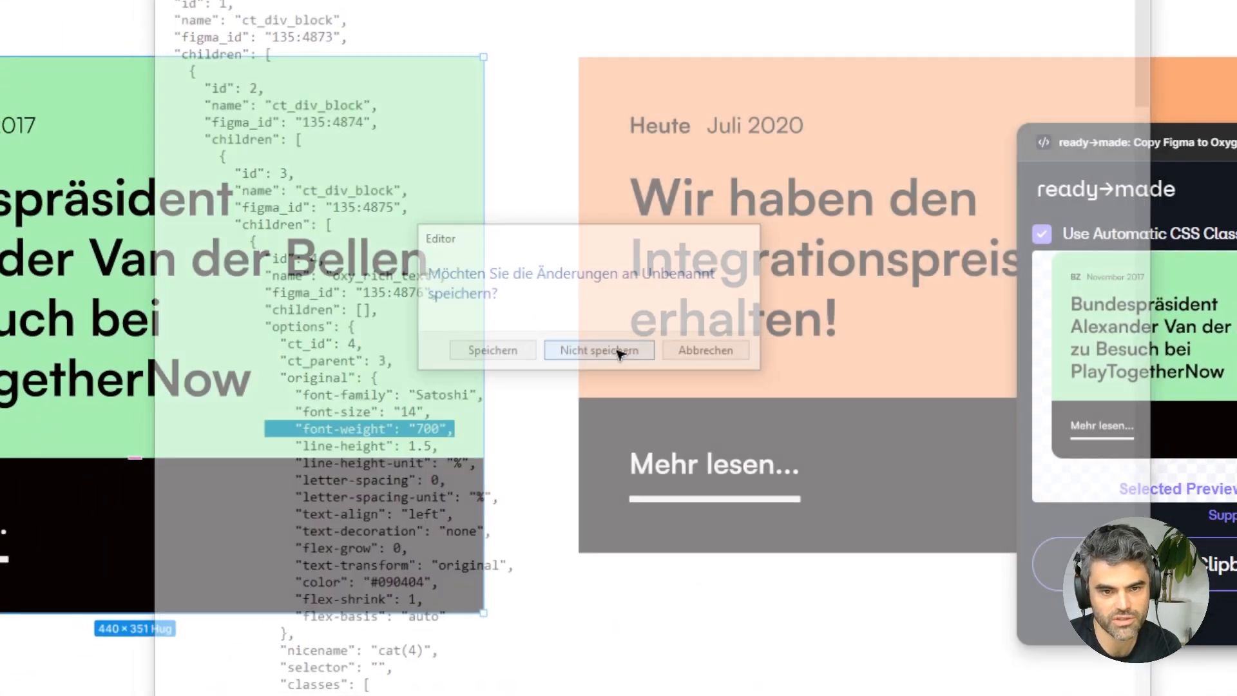
# Select the frame holding all three news cards and copy it to the clipboard with the ready→made plugin.
pyautogui.scroll(-5, 657, 602)
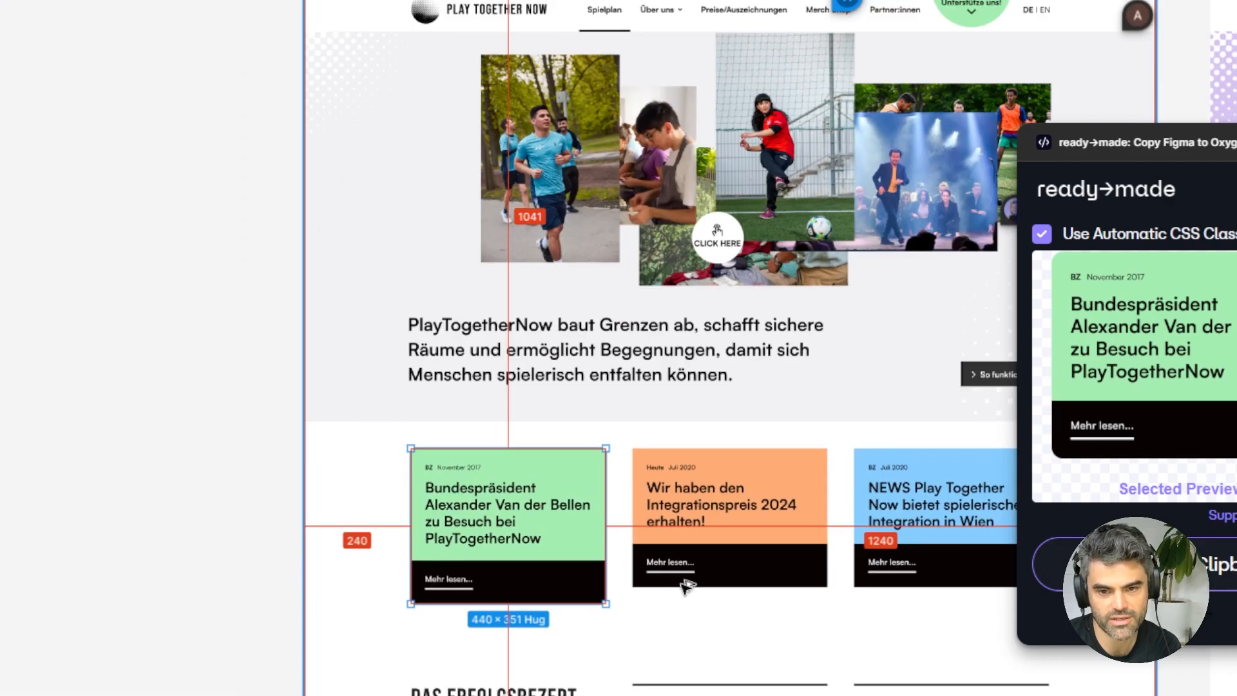
pyautogui.click(668, 585)
pyautogui.hscroll(5, 668, 585)
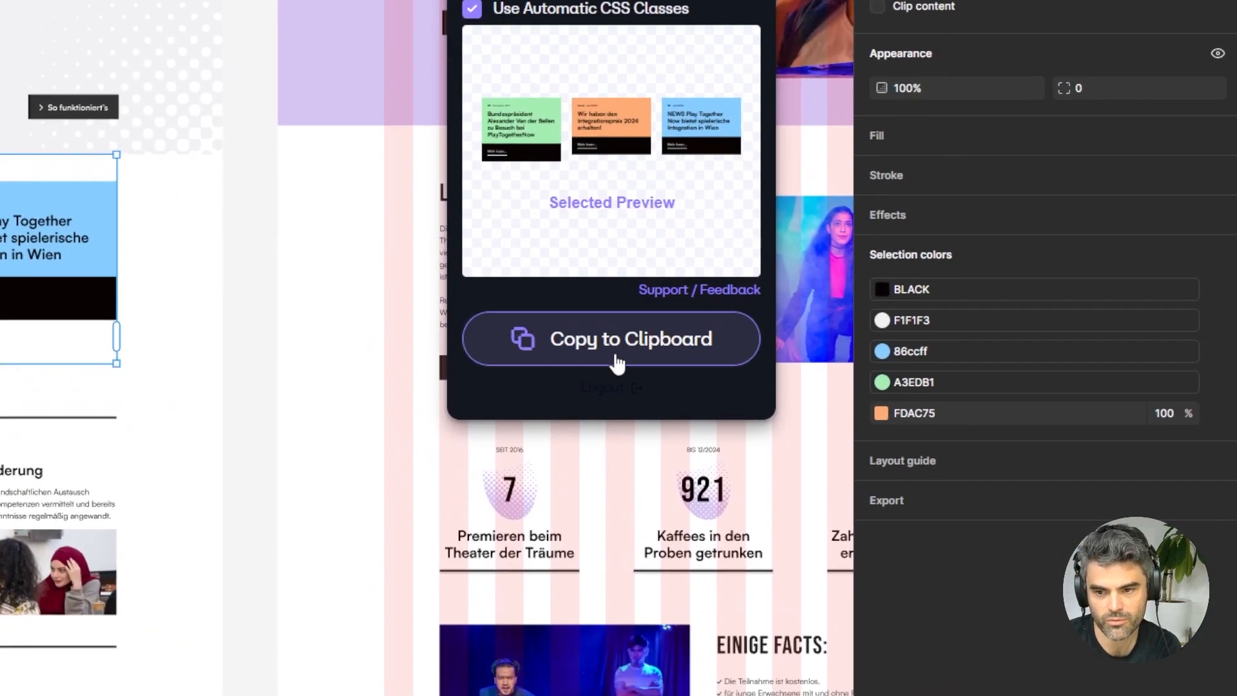
pyautogui.click(952, 496)
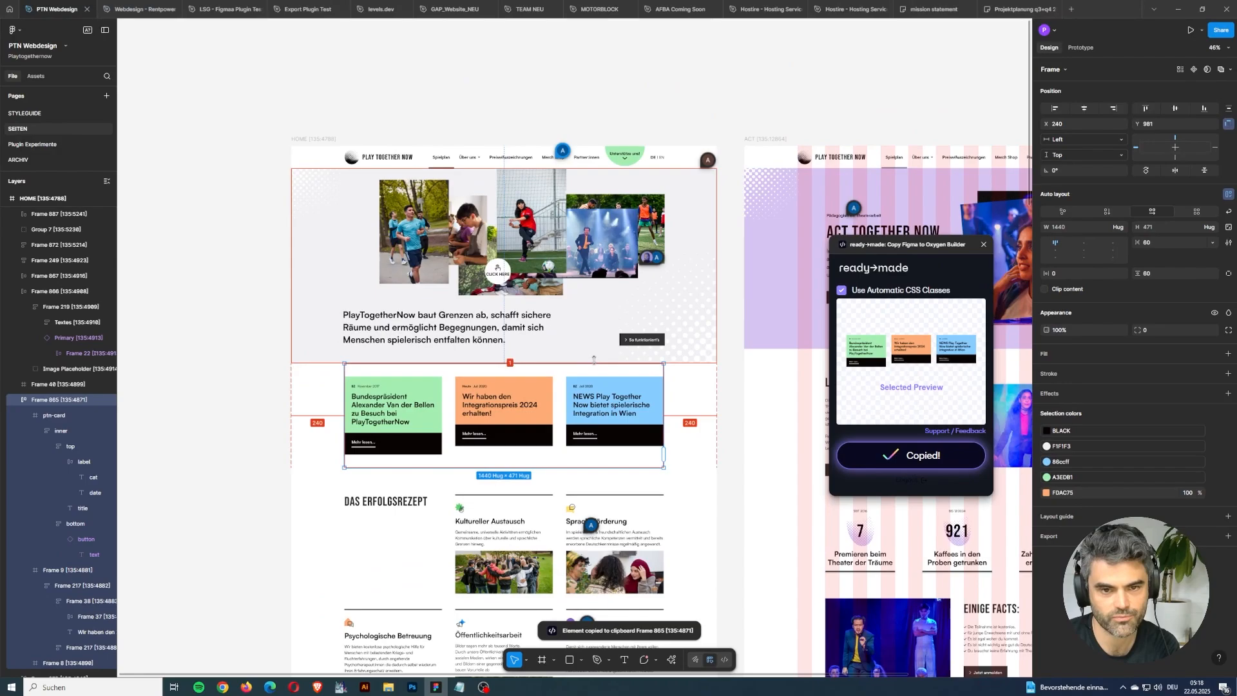
# Switch to Chrome's Demo 22.05. page in the Oxygen builder and paste the Figma cards into its Inner Content.
pyautogui.hotkey('alt', 'Tab')
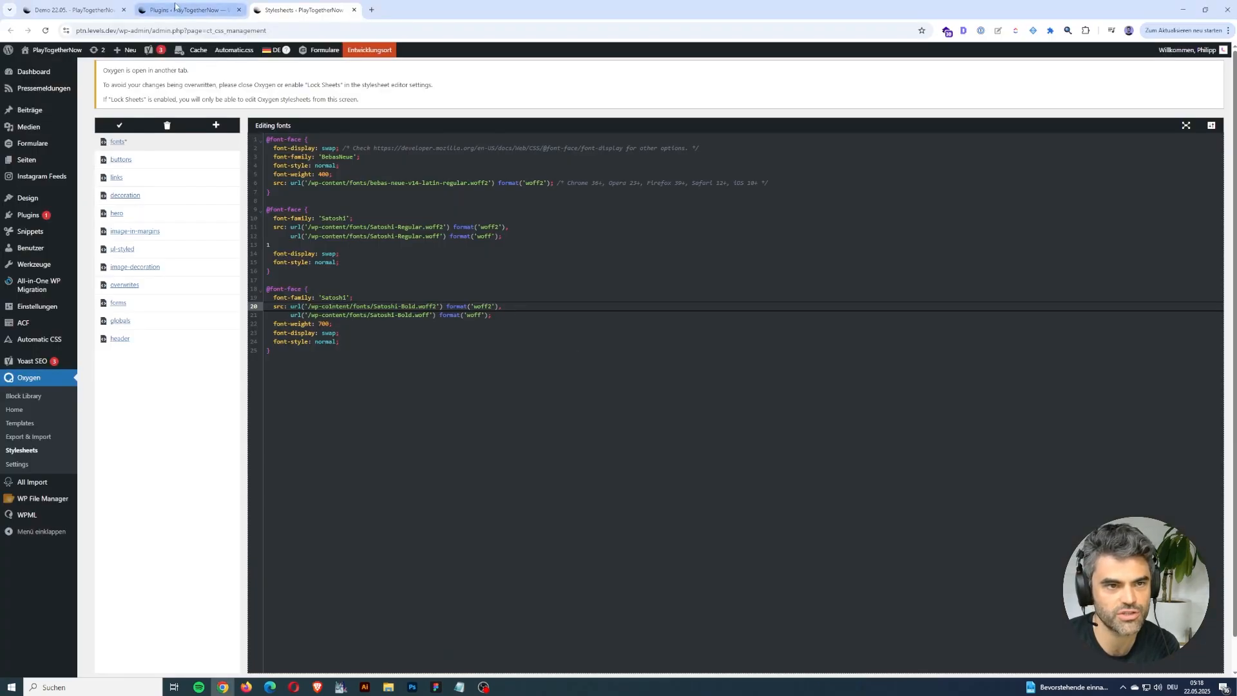
pyautogui.click(74, 9)
pyautogui.click(1154, 114)
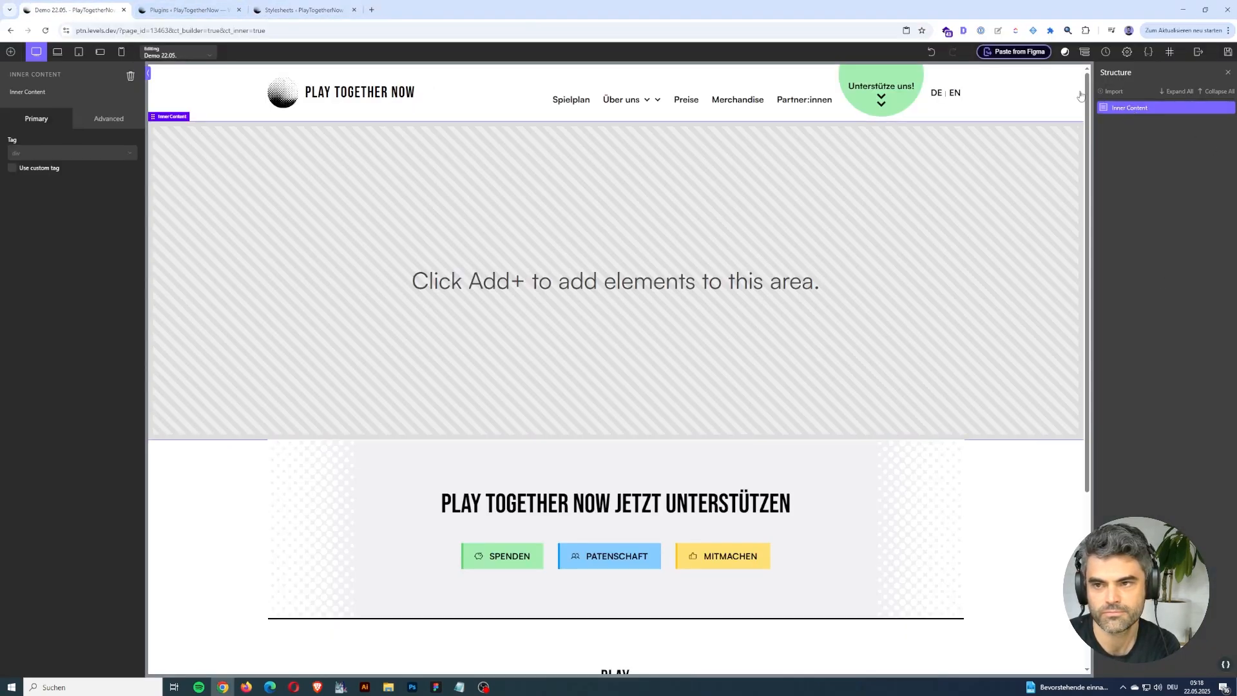
pyautogui.click(1024, 54)
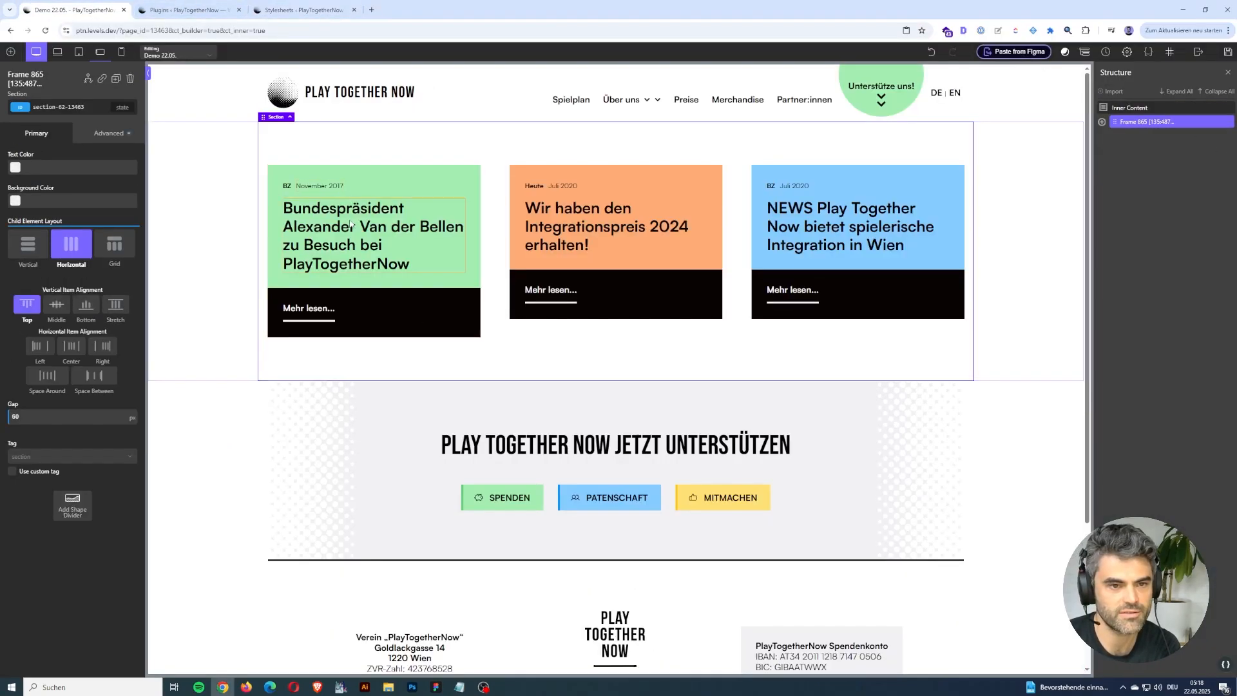
# Inspect the green card title's font settings and preview the cards at the smaller breakpoints before returning to desktop view.
pyautogui.click(281, 225)
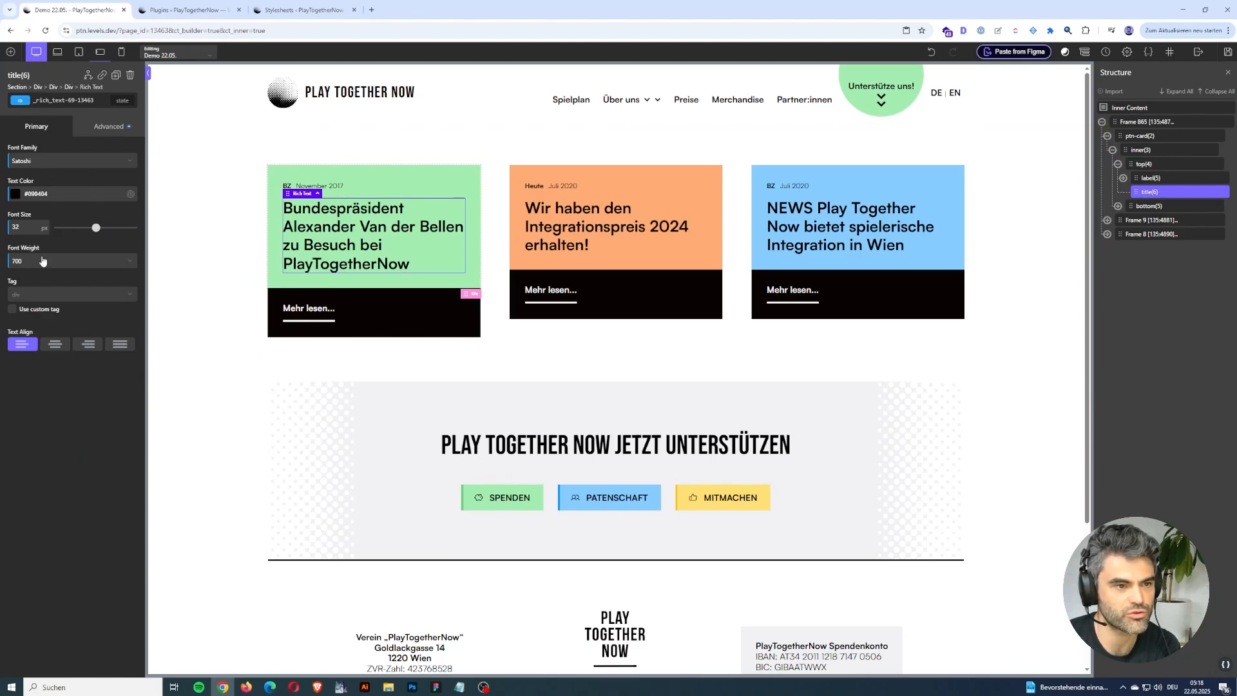
pyautogui.click(78, 53)
pyautogui.click(100, 52)
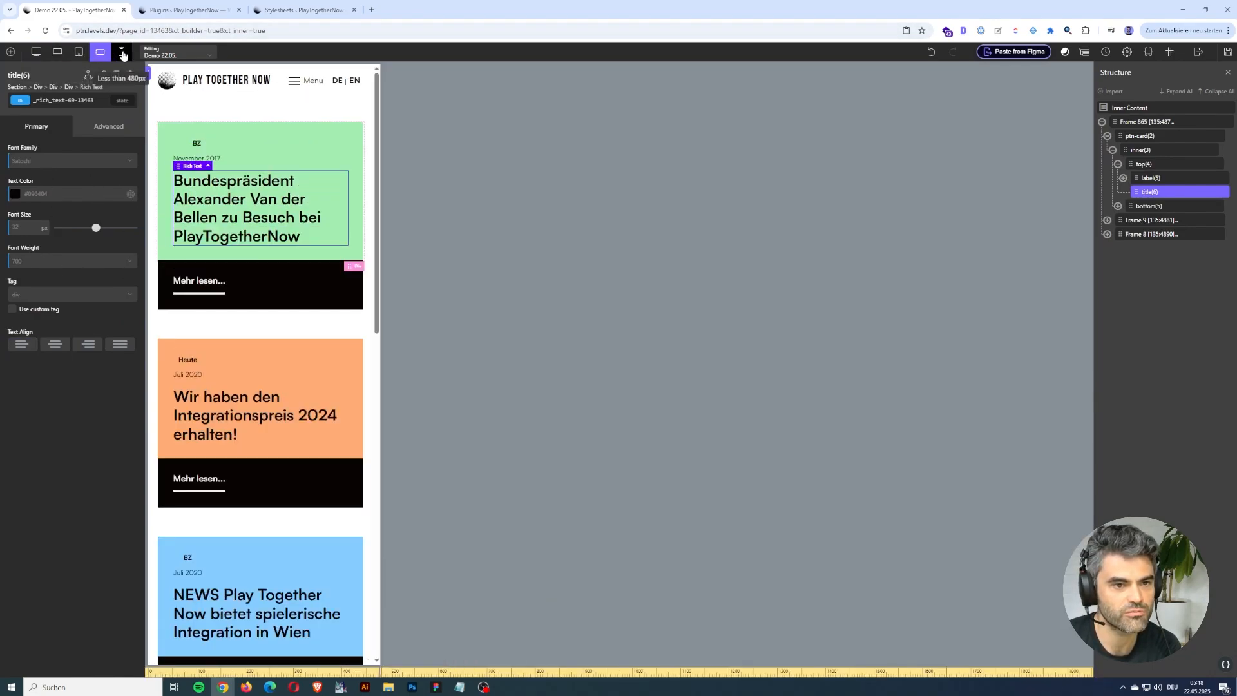
pyautogui.click(79, 53)
pyautogui.click(58, 53)
pyautogui.click(36, 53)
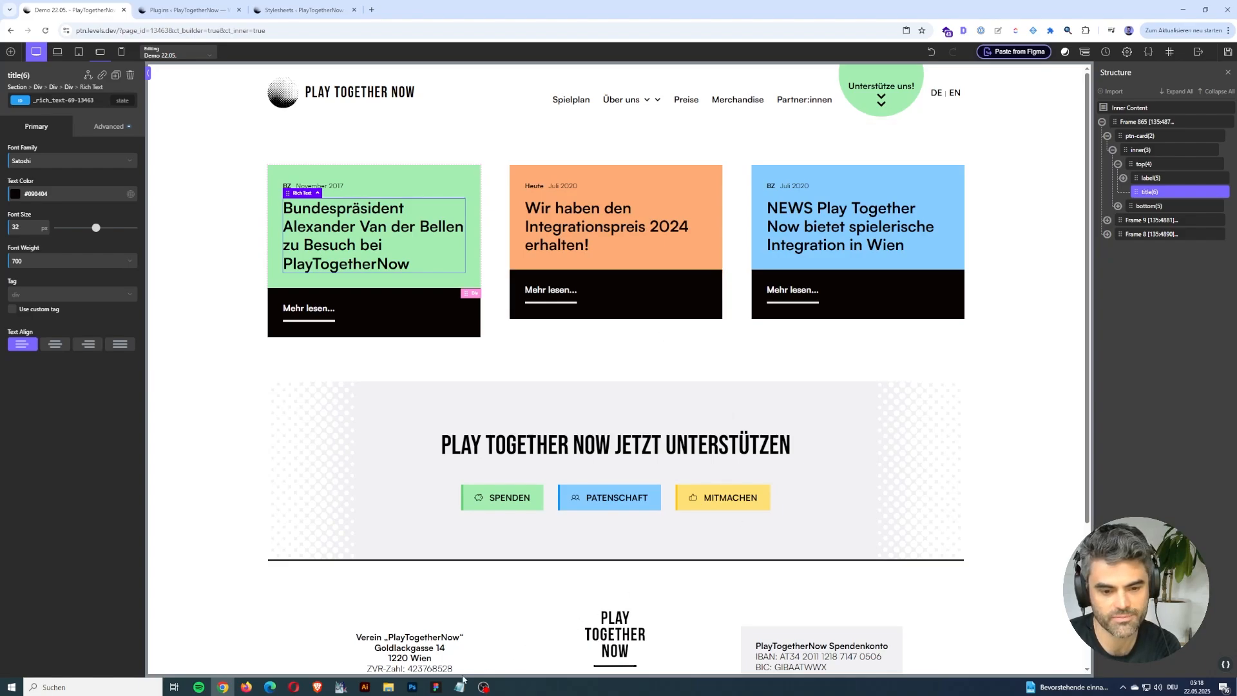
# Switch to Figma, select the Let's PlayTogetherNow frame with its football photo, and copy it to the clipboard with the ready→made plugin.
pyautogui.moveTo(442, 689)
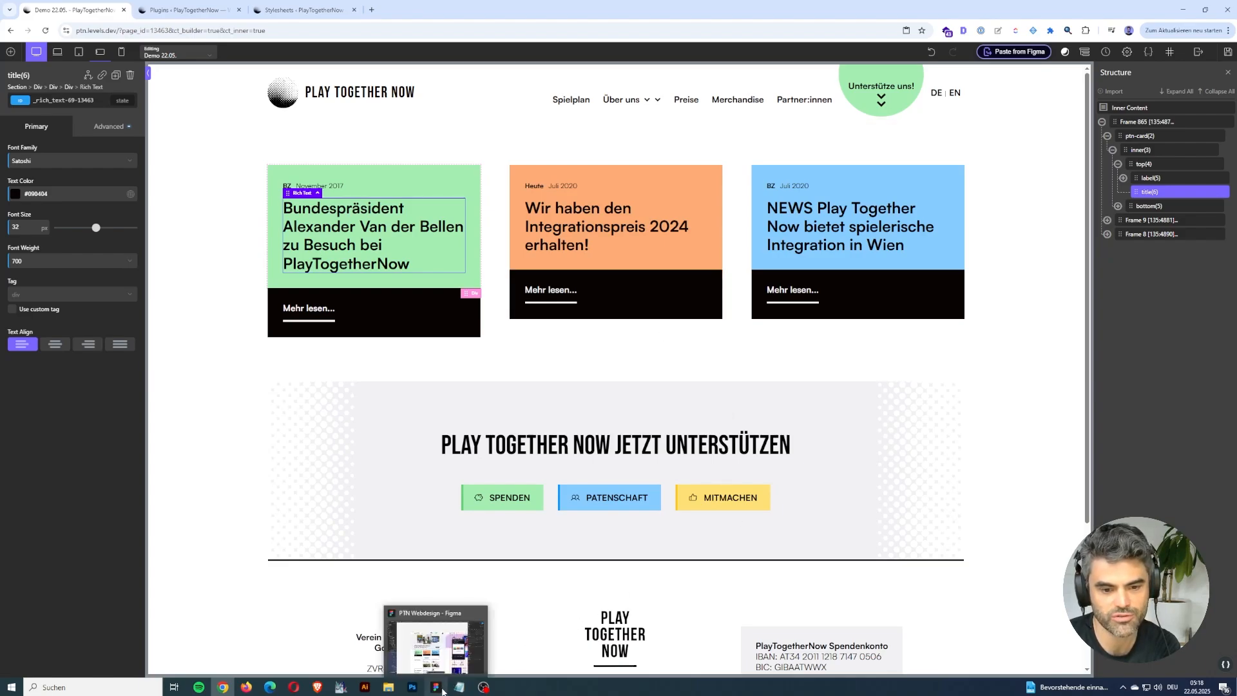
pyautogui.click(436, 687)
pyautogui.scroll(-10, 653, 462)
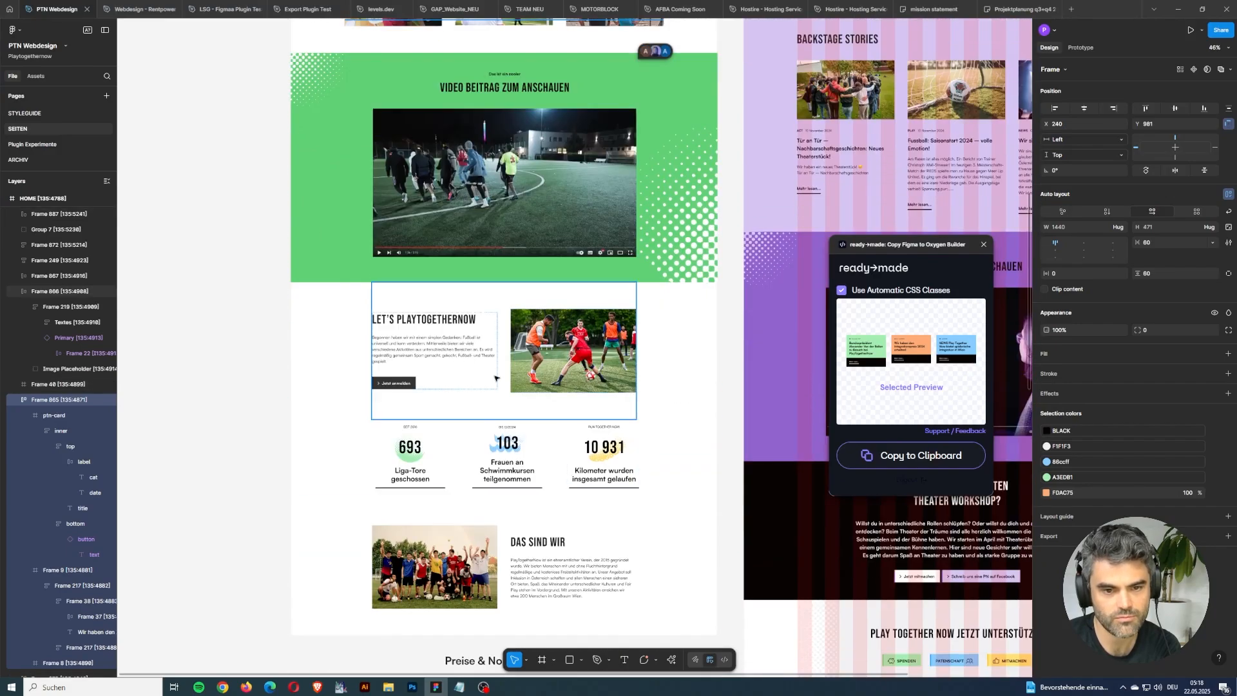
pyautogui.click(506, 390)
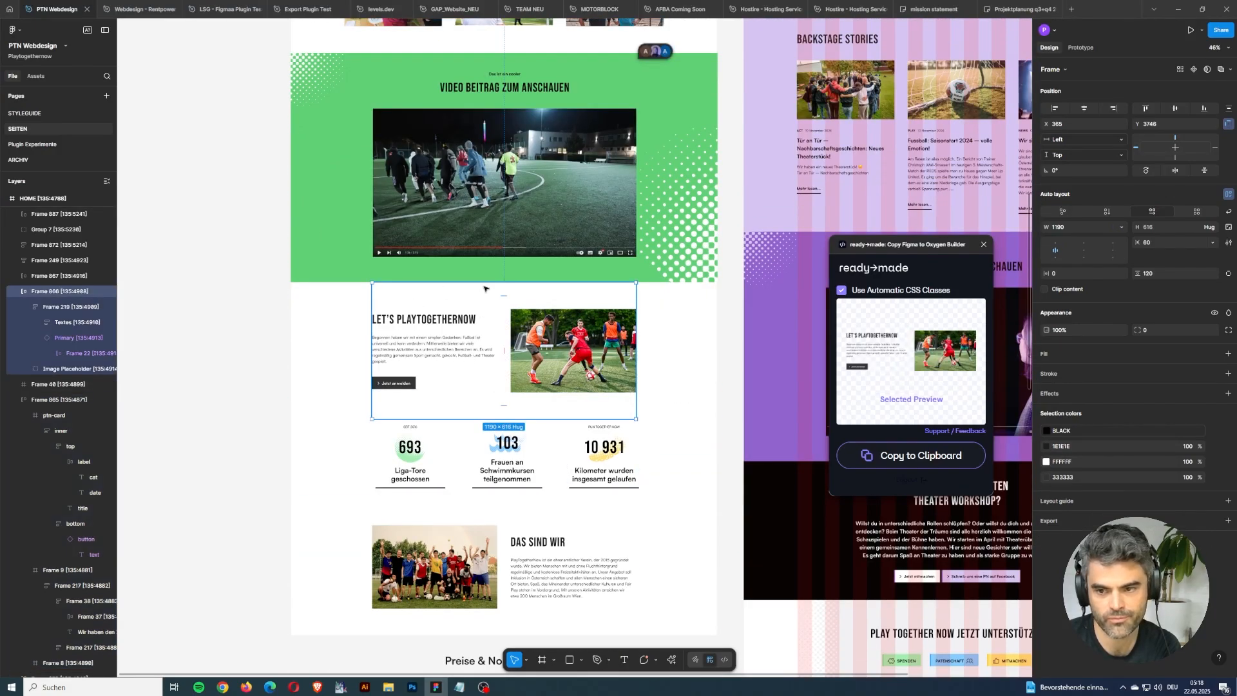
pyautogui.click(888, 463)
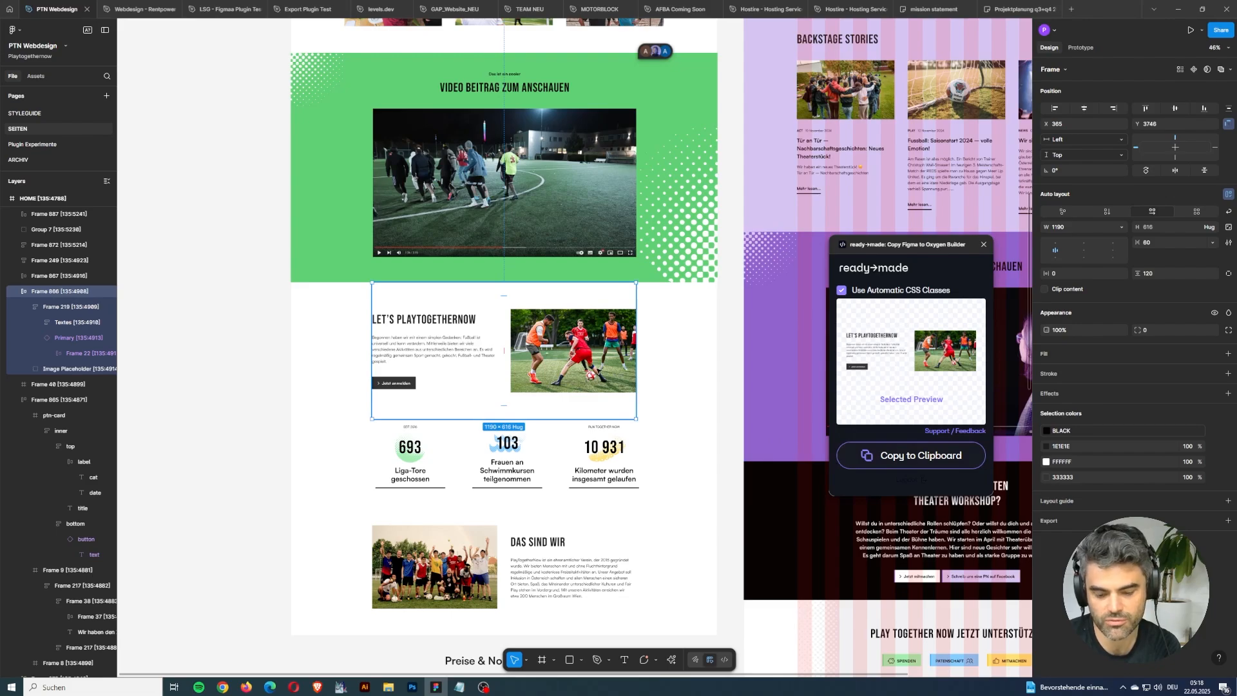
# Switch to Chrome, paste the copied frame into the page's Inner Content, and check the image URL of its football photo.
pyautogui.hotkey('alt', 'Tab')
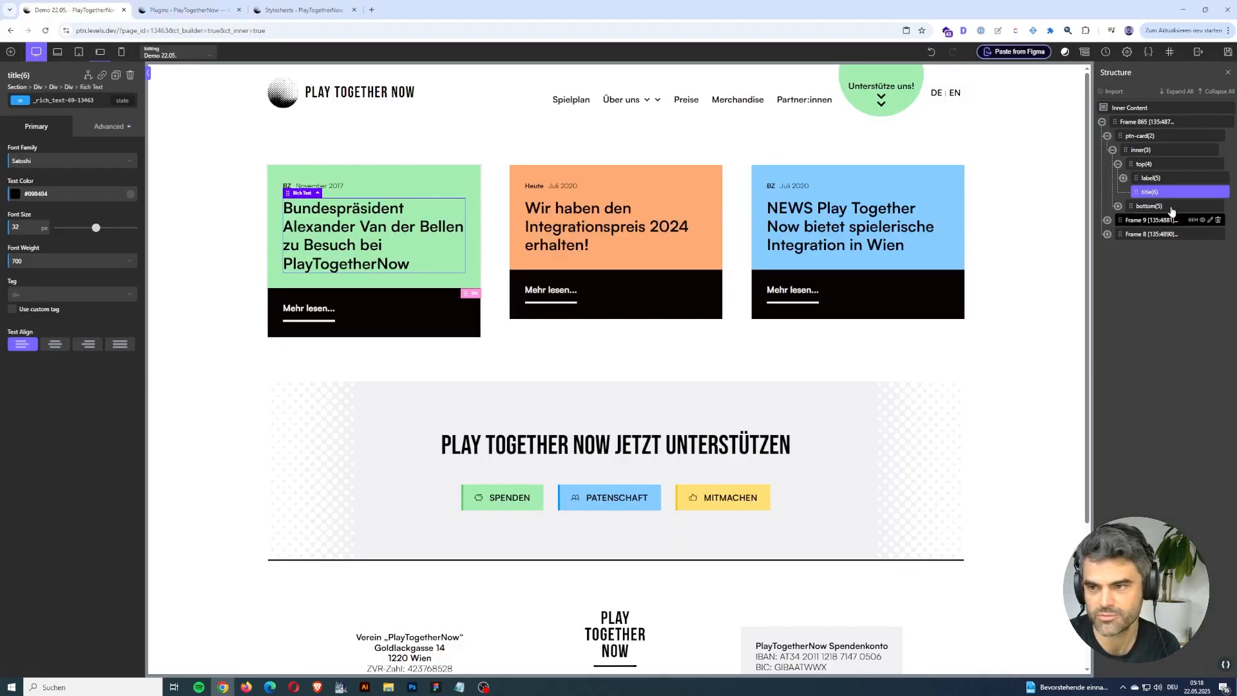
pyautogui.click(1137, 108)
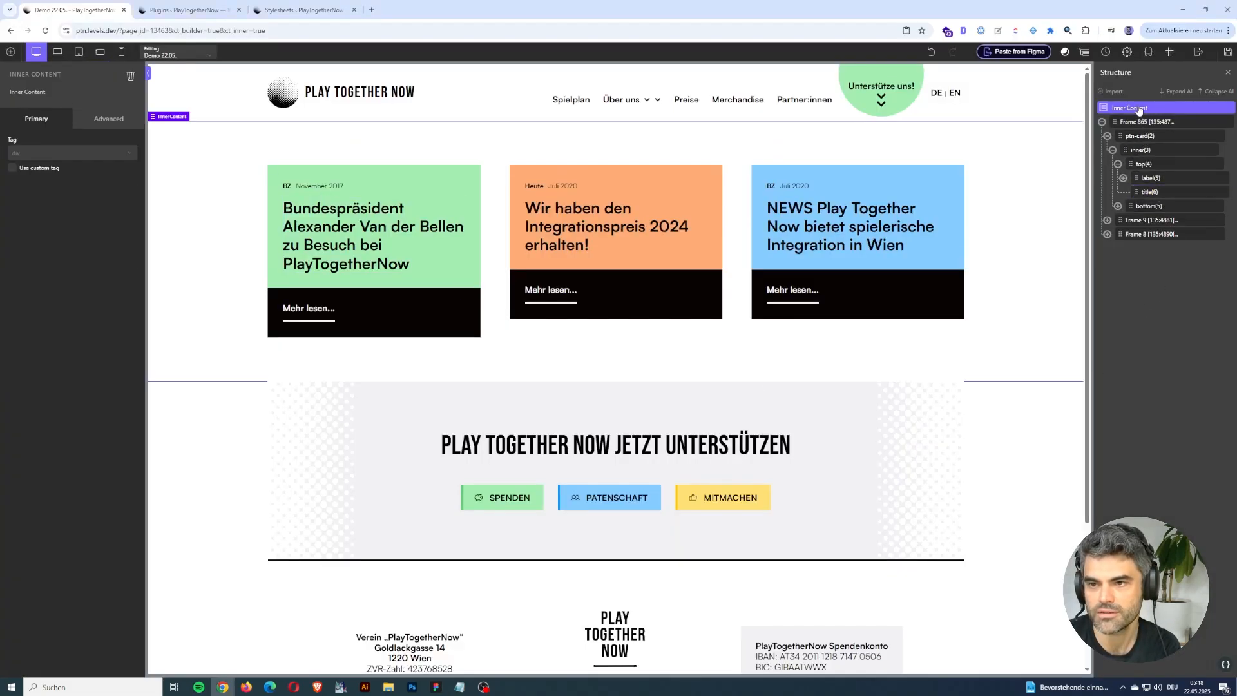
pyautogui.click(992, 53)
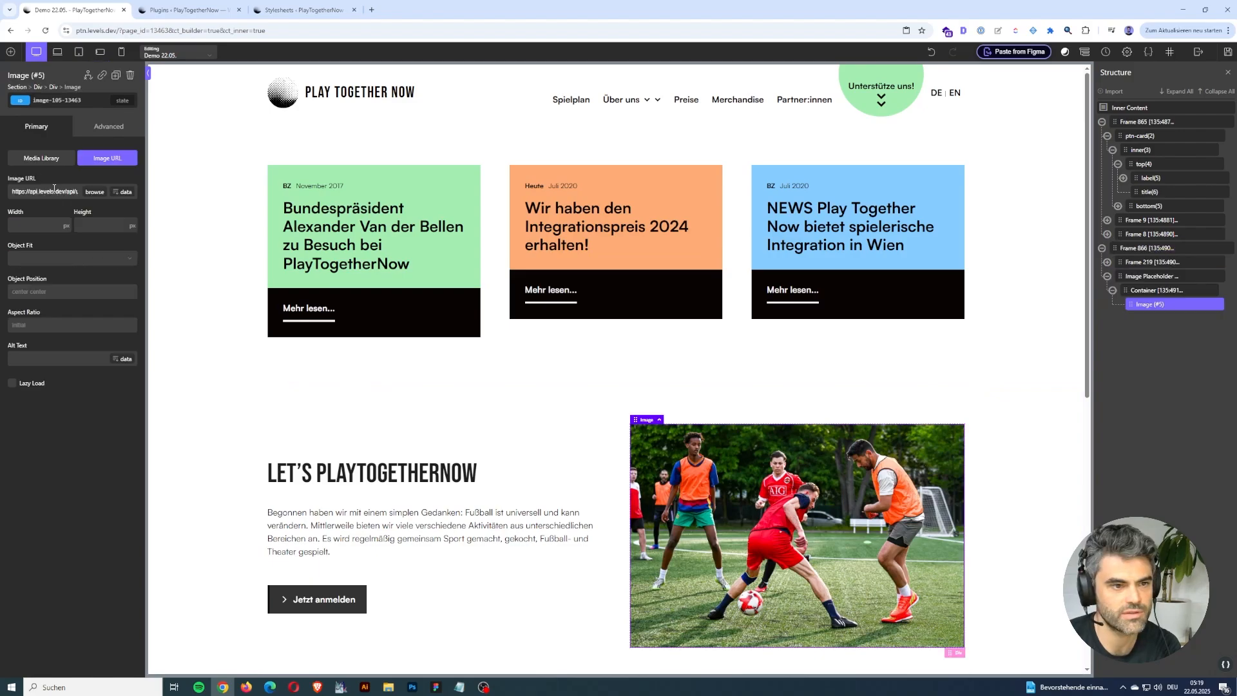
pyautogui.moveTo(75, 191); pyautogui.dragTo(23, 197)
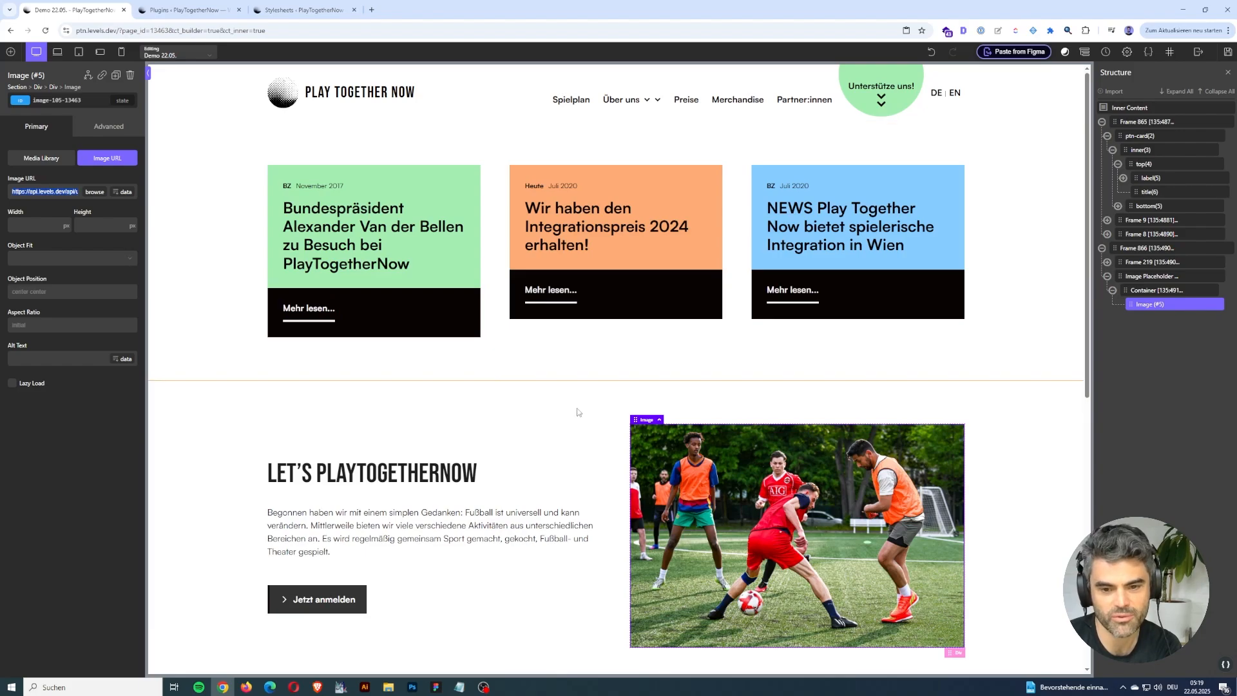
pyautogui.scroll(-3, 578, 412)
pyautogui.scroll(3, 578, 413)
# Copy the Das sind wir frame from Figma with the ready→made plugin and paste it into the Oxygen page in Chrome.
pyautogui.click(436, 687)
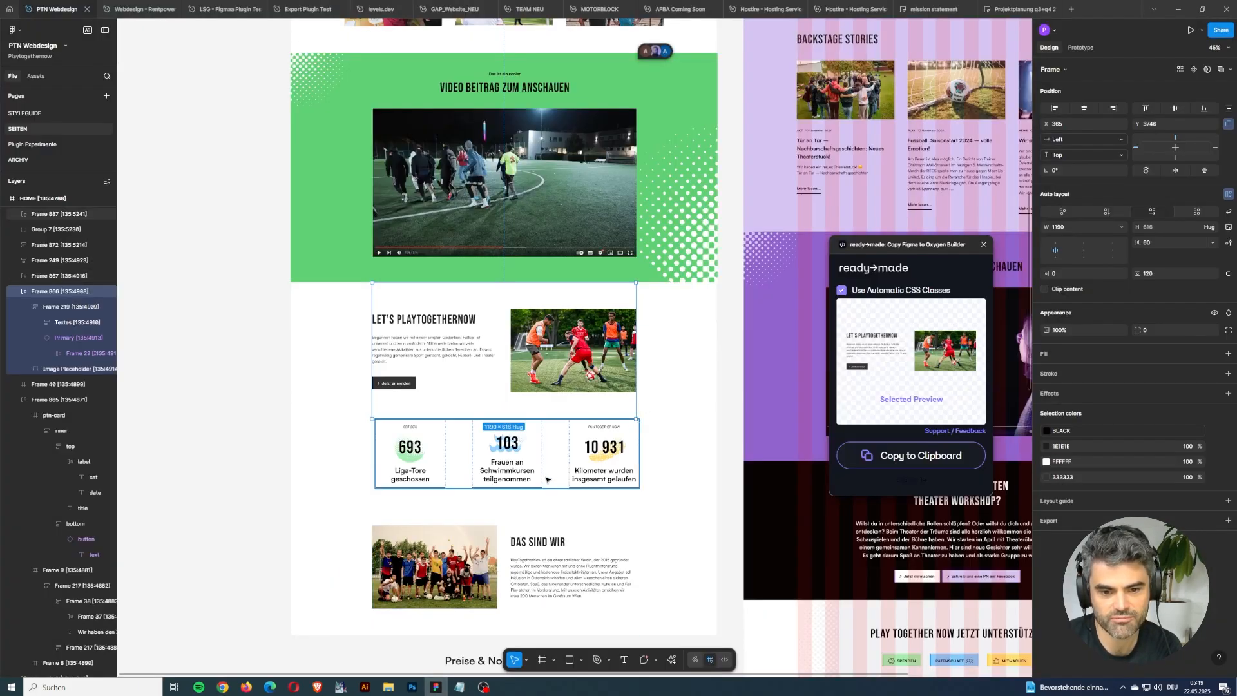
pyautogui.click(583, 532)
pyautogui.click(911, 454)
pyautogui.hotkey('alt', 'Tab')
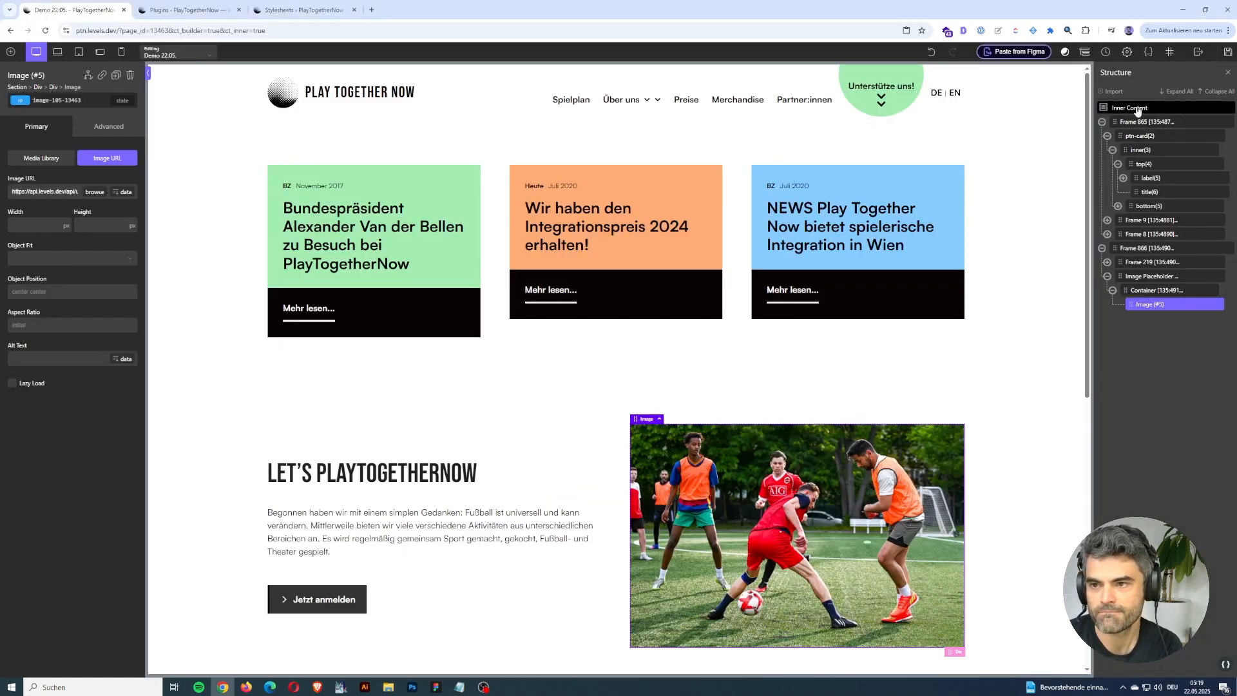
pyautogui.click(1025, 53)
pyautogui.scroll(-10, 559, 400)
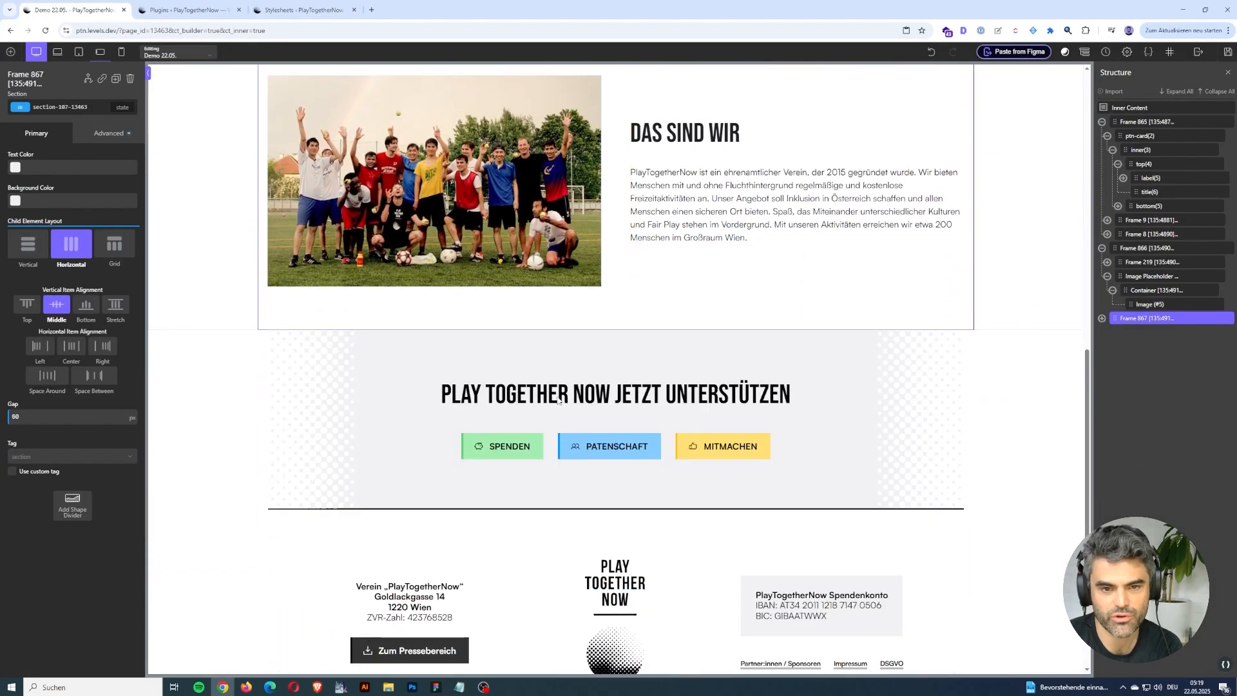
# Switch to Figma, select the Play Together Now jetzt unterstützen CTA on the ACT page, and copy it with the ready→made plugin.
pyautogui.click(435, 687)
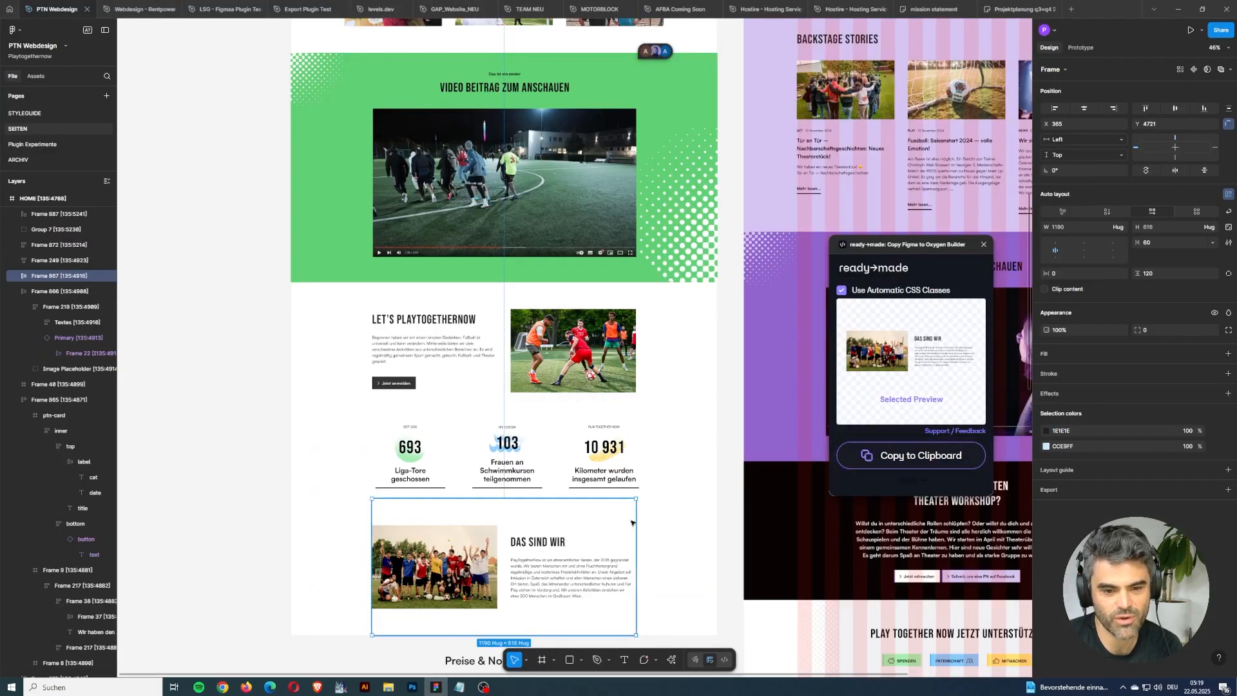
pyautogui.scroll(-4, 635, 521)
pyautogui.scroll(-1, 637, 517)
pyautogui.click(688, 492)
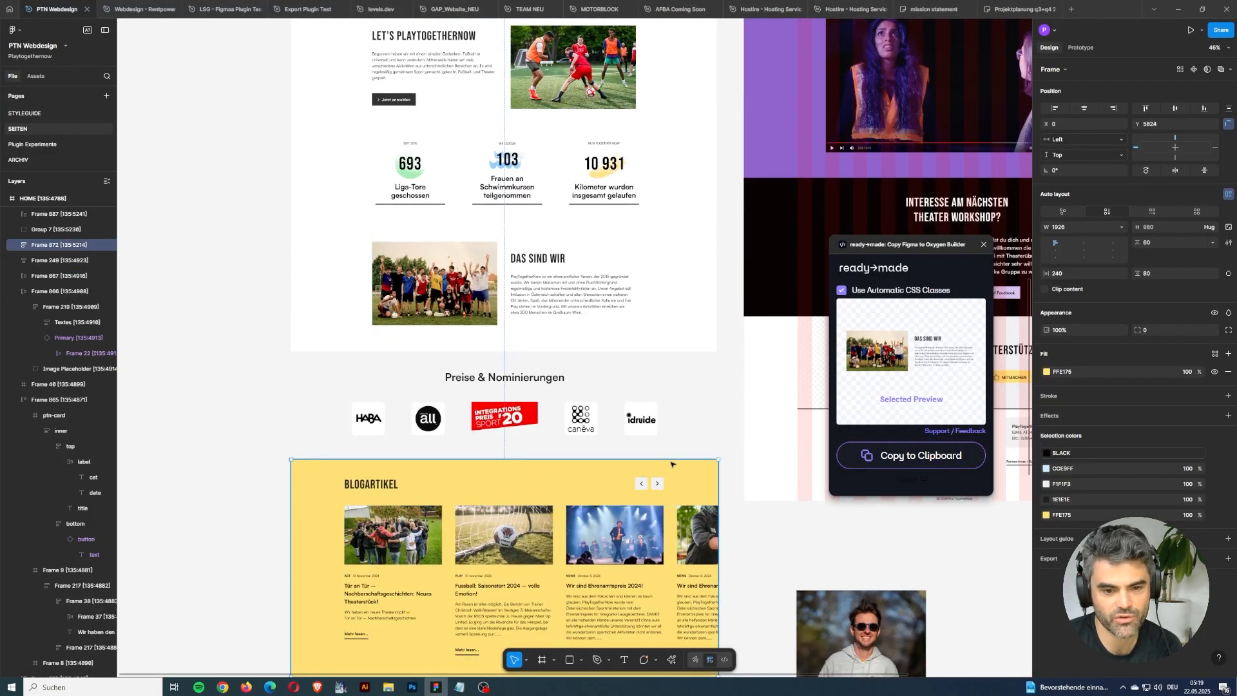
pyautogui.scroll(-4, 688, 491)
pyautogui.click(905, 456)
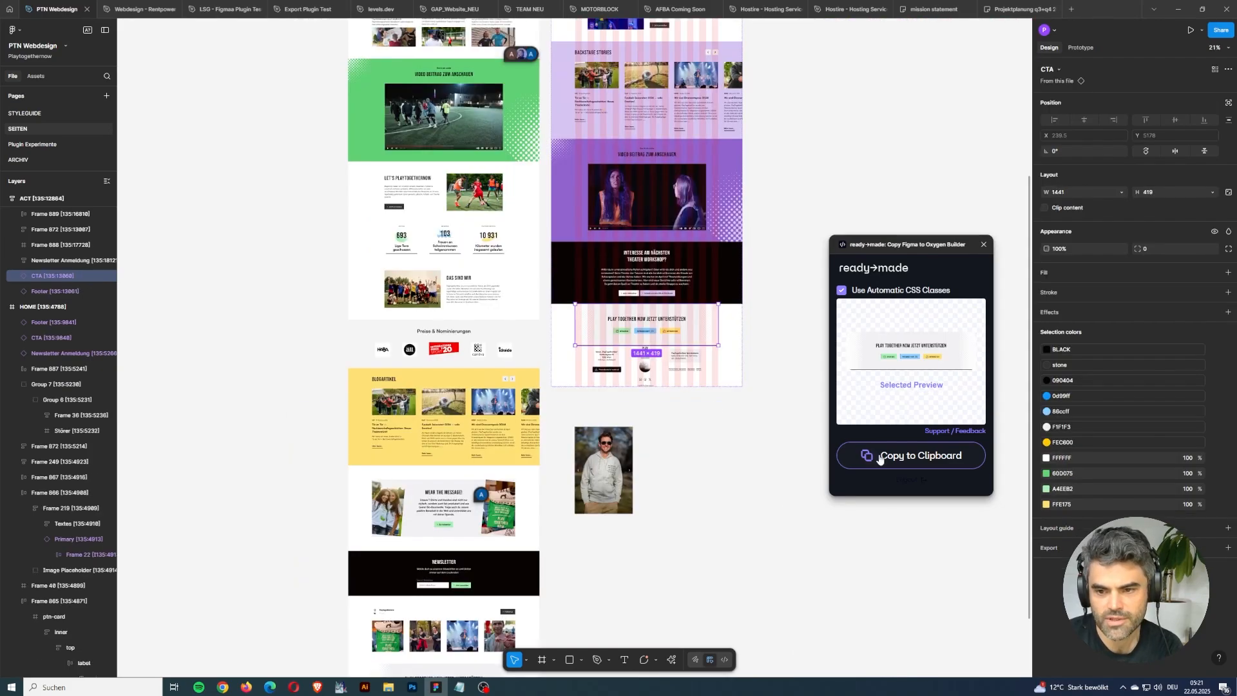
pyautogui.click(892, 464)
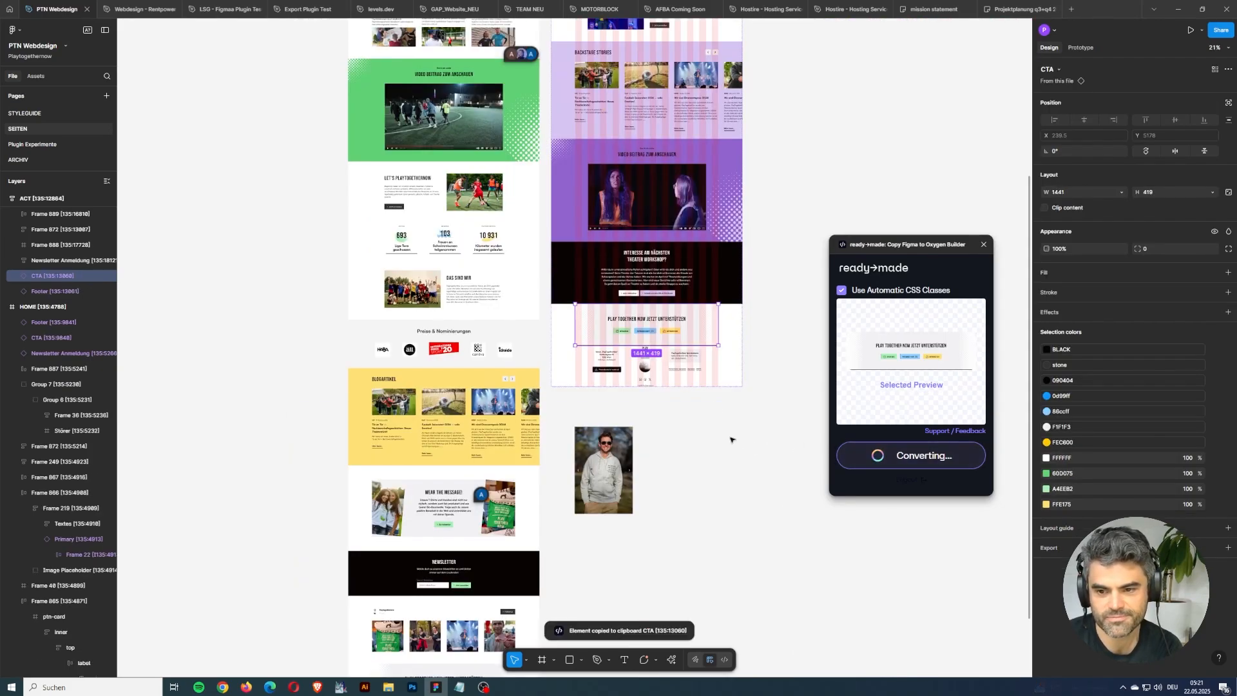
# Switch to Chrome, paste the CTA section into Inner Content, and inspect its heading's font settings.
pyautogui.hotkey('alt', 'Tab')
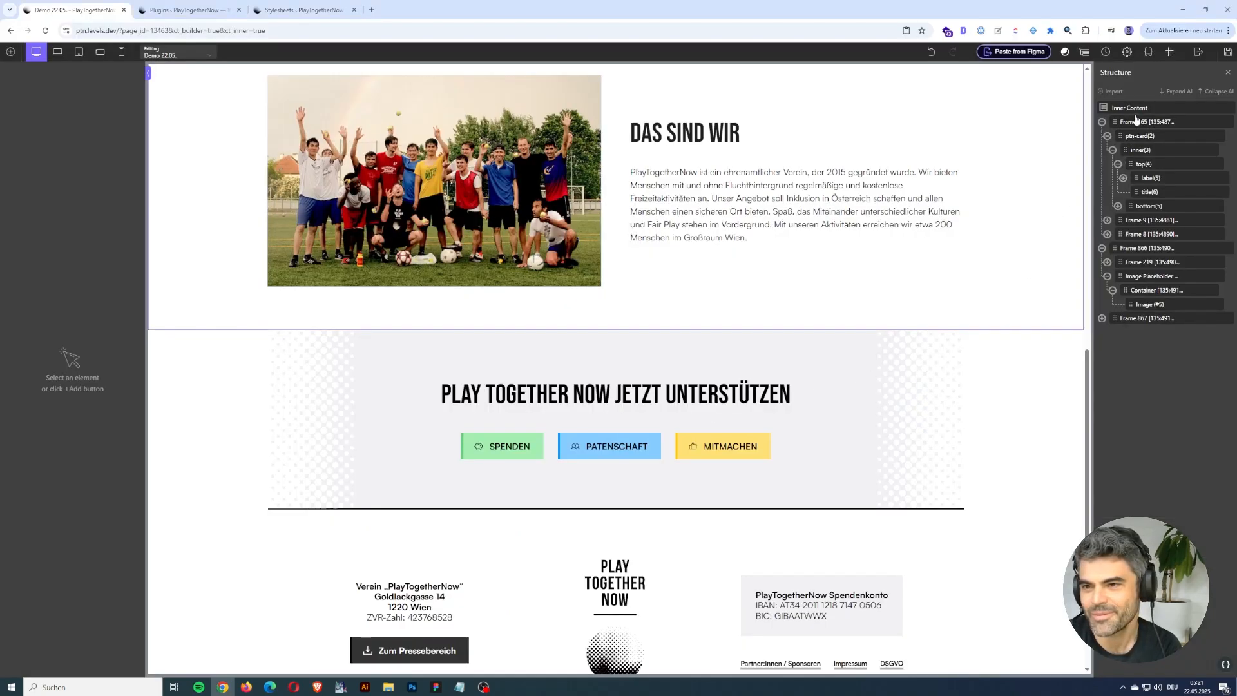
pyautogui.click(1136, 112)
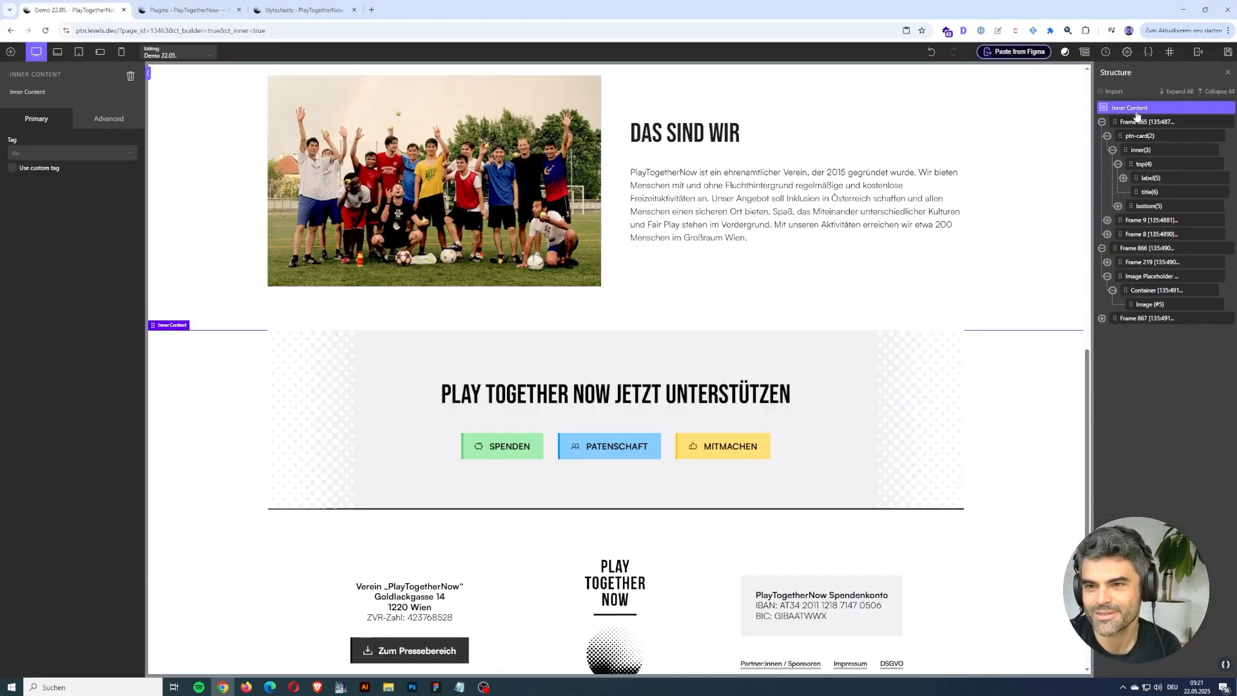
pyautogui.click(1024, 55)
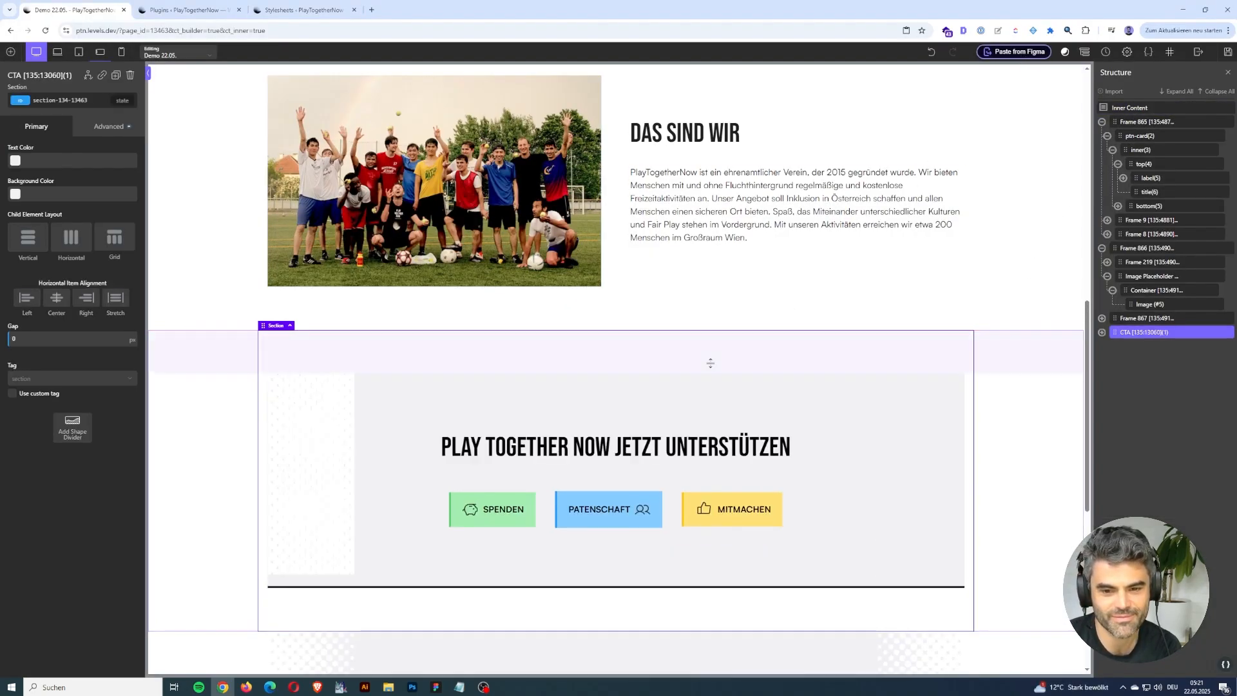
pyautogui.click(762, 456)
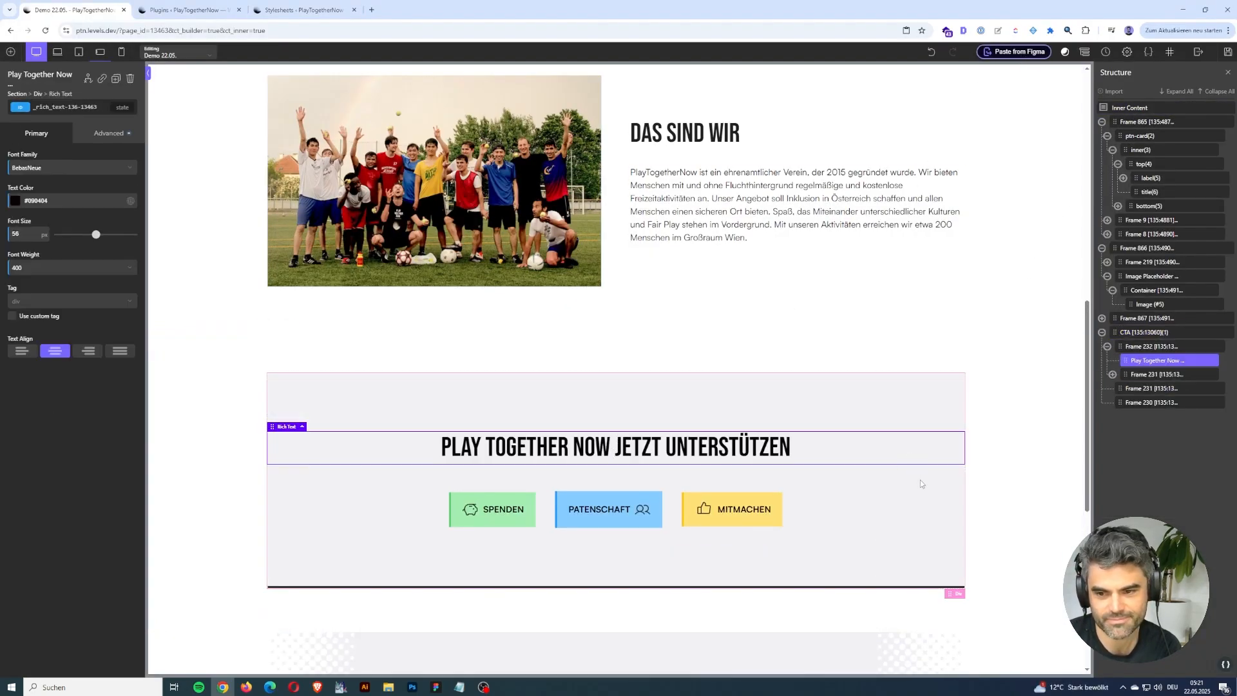
# Copy the black theater workshop section from Figma with the ready→made plugin and paste it into the Oxygen page's Inner Content in Chrome.
pyautogui.hotkey('alt', 'Tab')
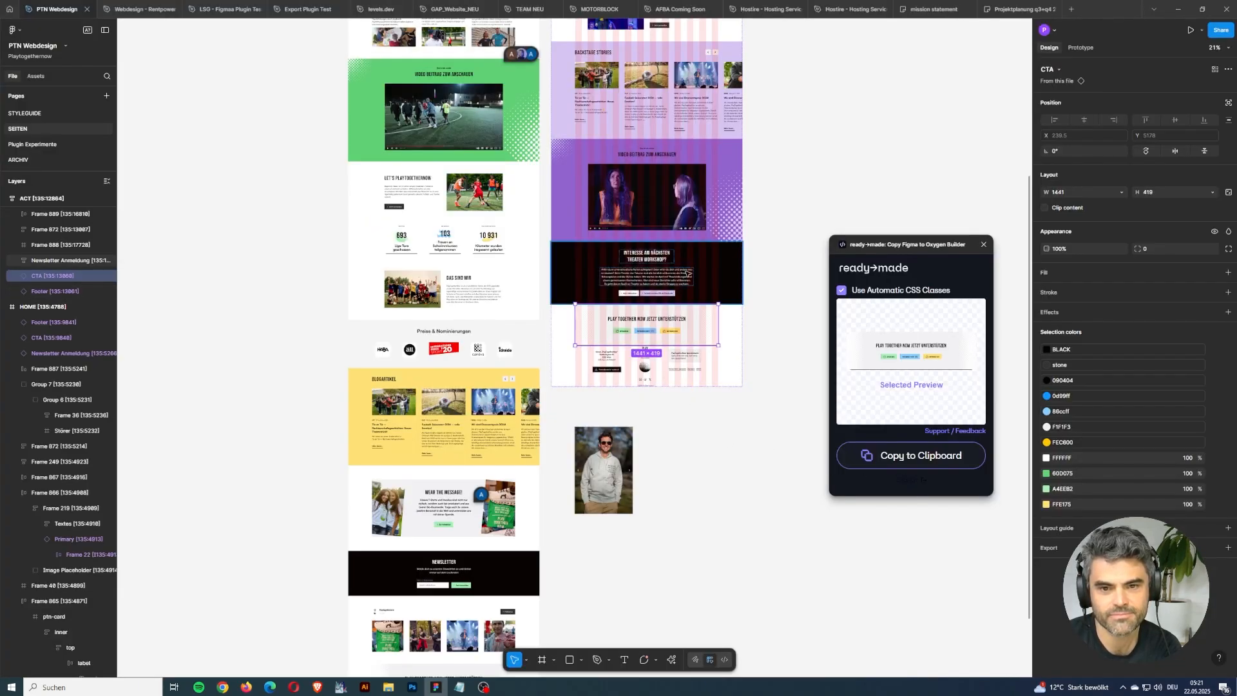
pyautogui.click(723, 267)
pyautogui.click(866, 457)
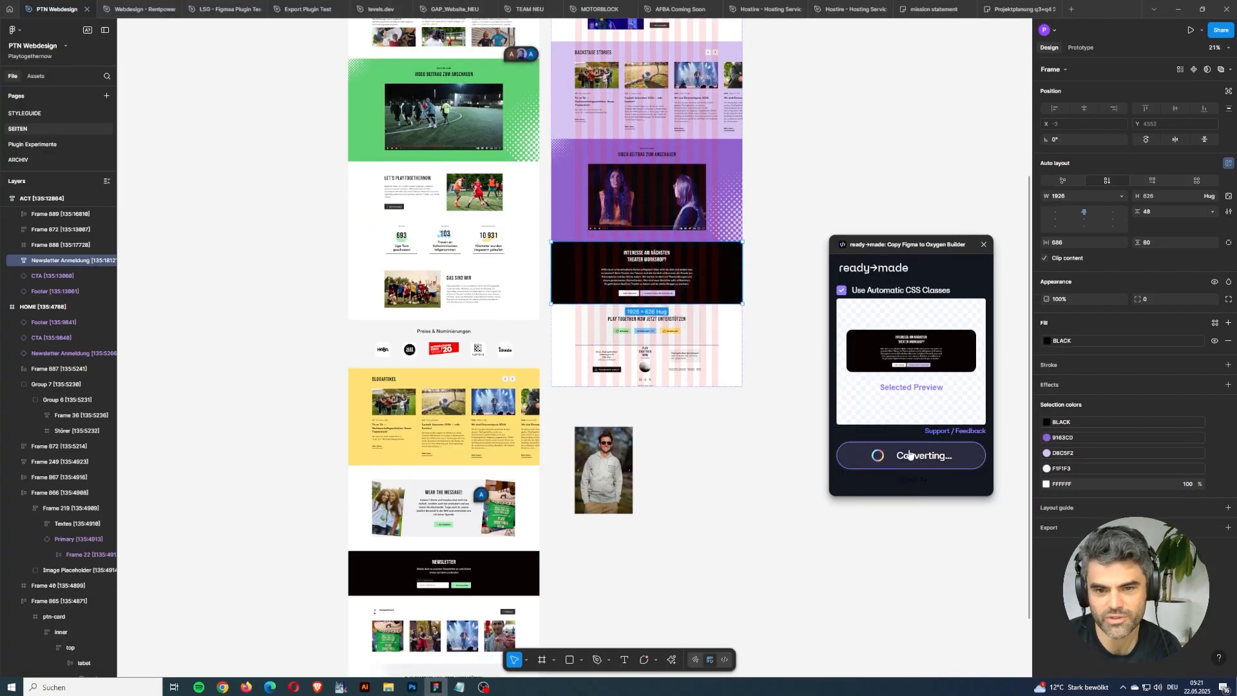
pyautogui.hotkey('alt', 'Tab')
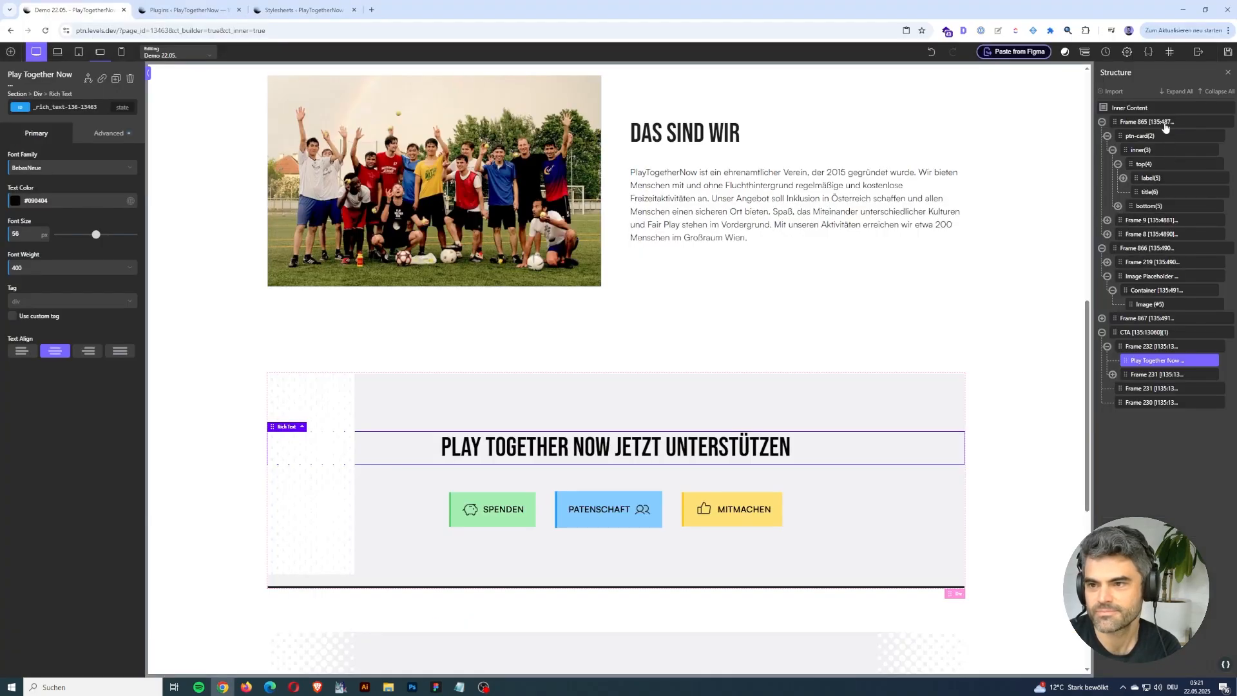
pyautogui.click(1006, 53)
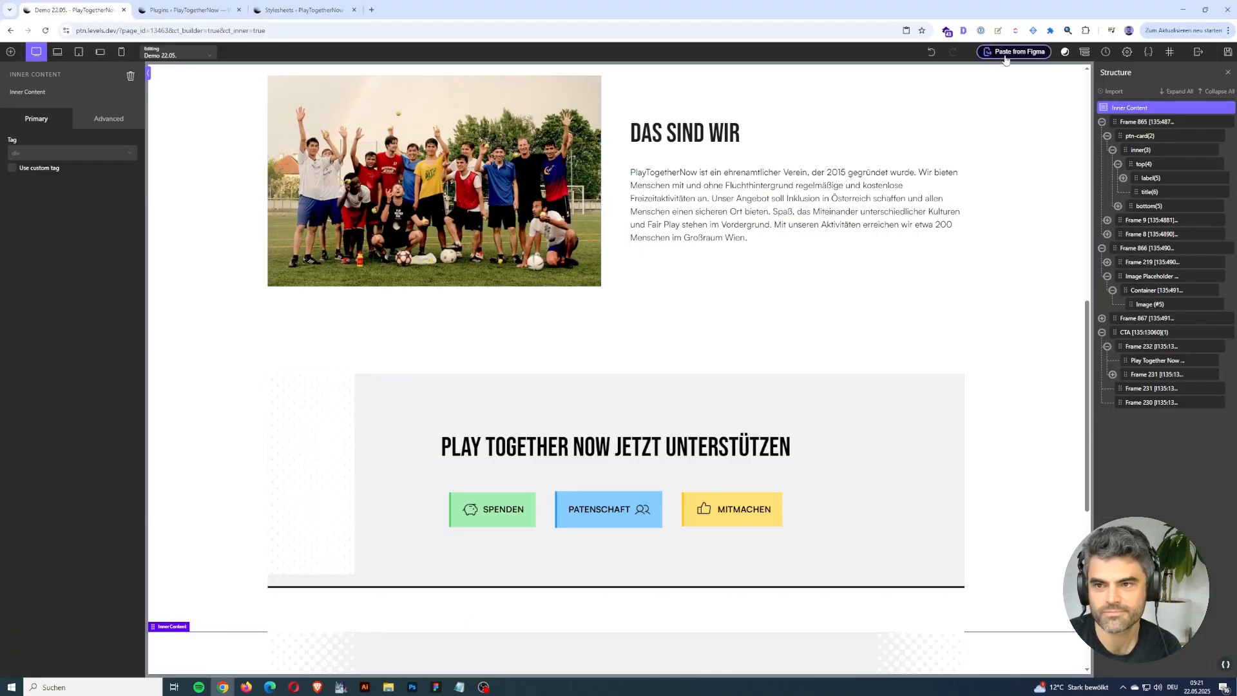
pyautogui.scroll(-5, 887, 391)
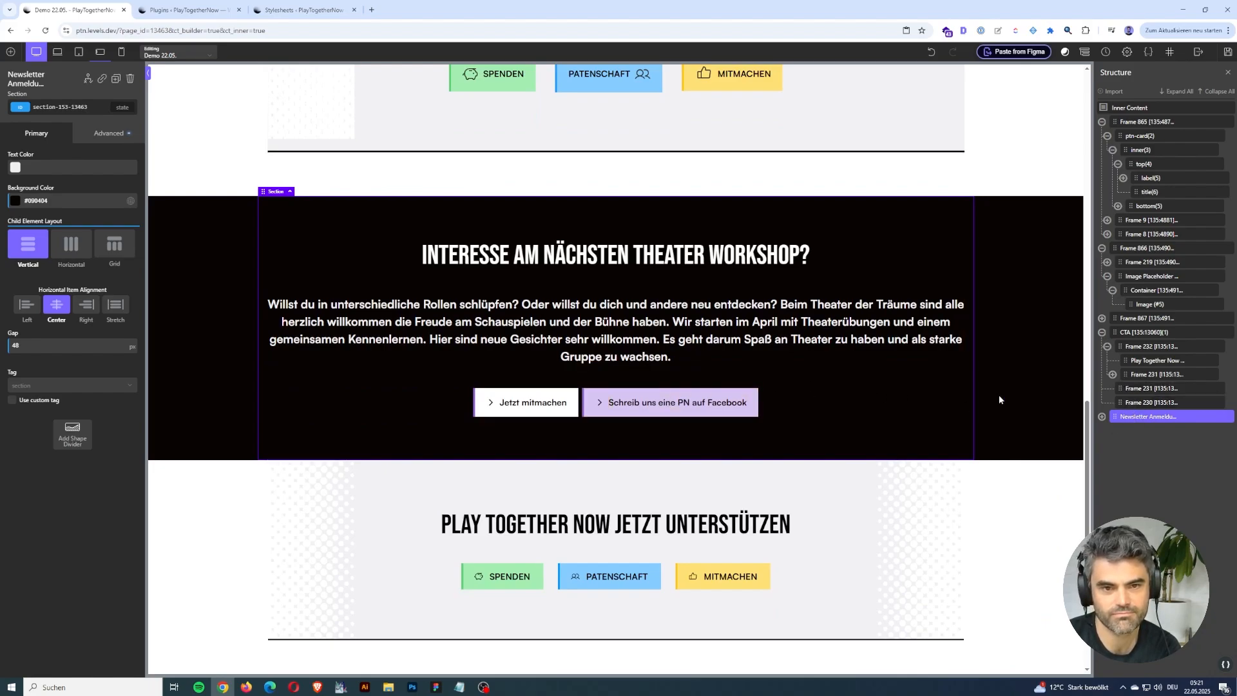
# Move the theater workshop section above the news cards as the first element of Inner Content and preview the page at the tablet breakpoint.
pyautogui.moveTo(1105, 417); pyautogui.dragTo(1126, 116)
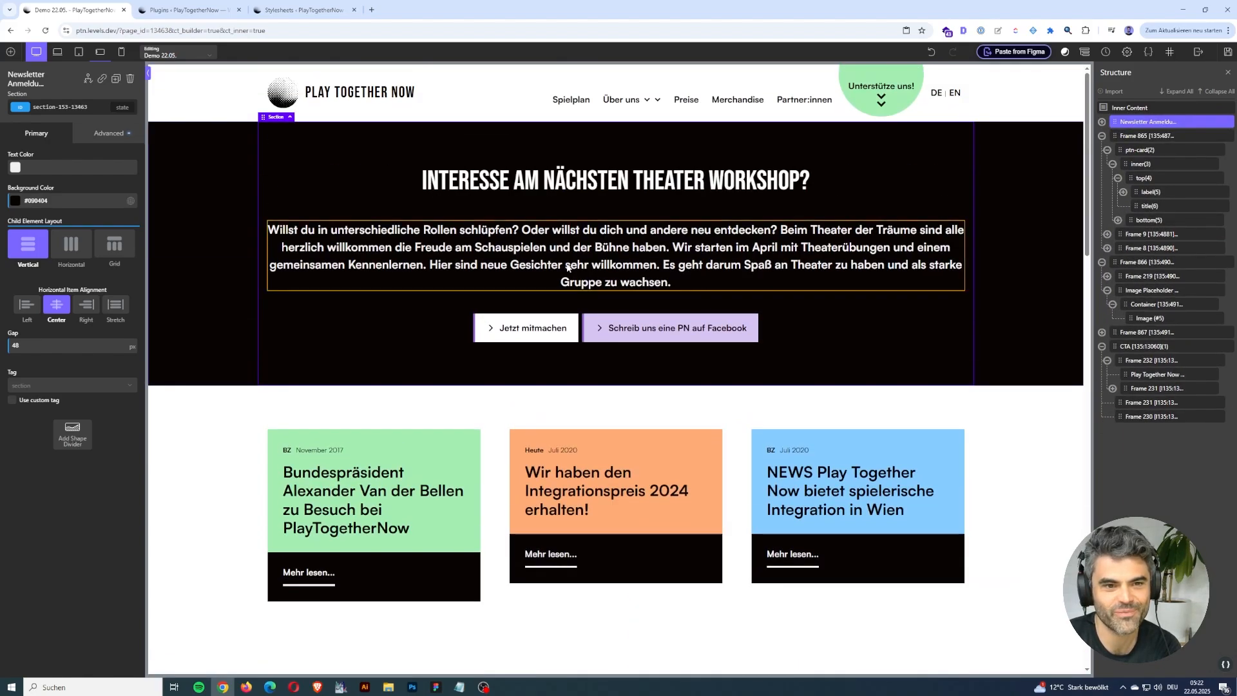
pyautogui.click(78, 51)
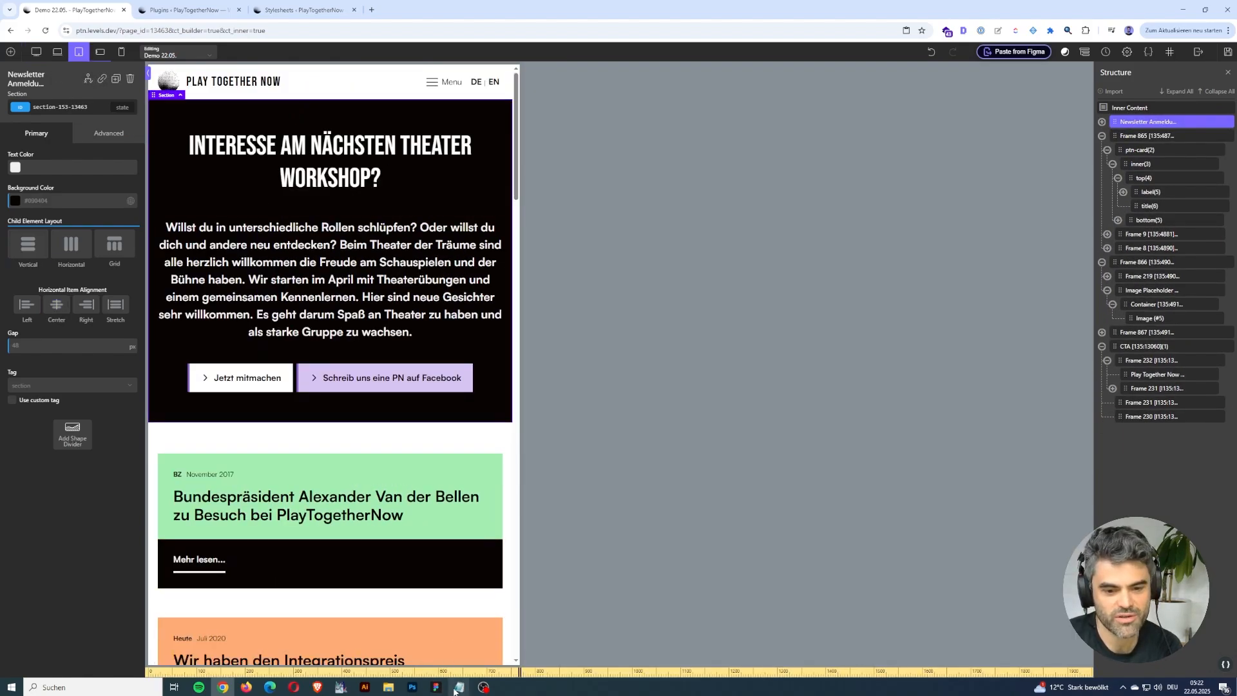
pyautogui.moveTo(459, 688)
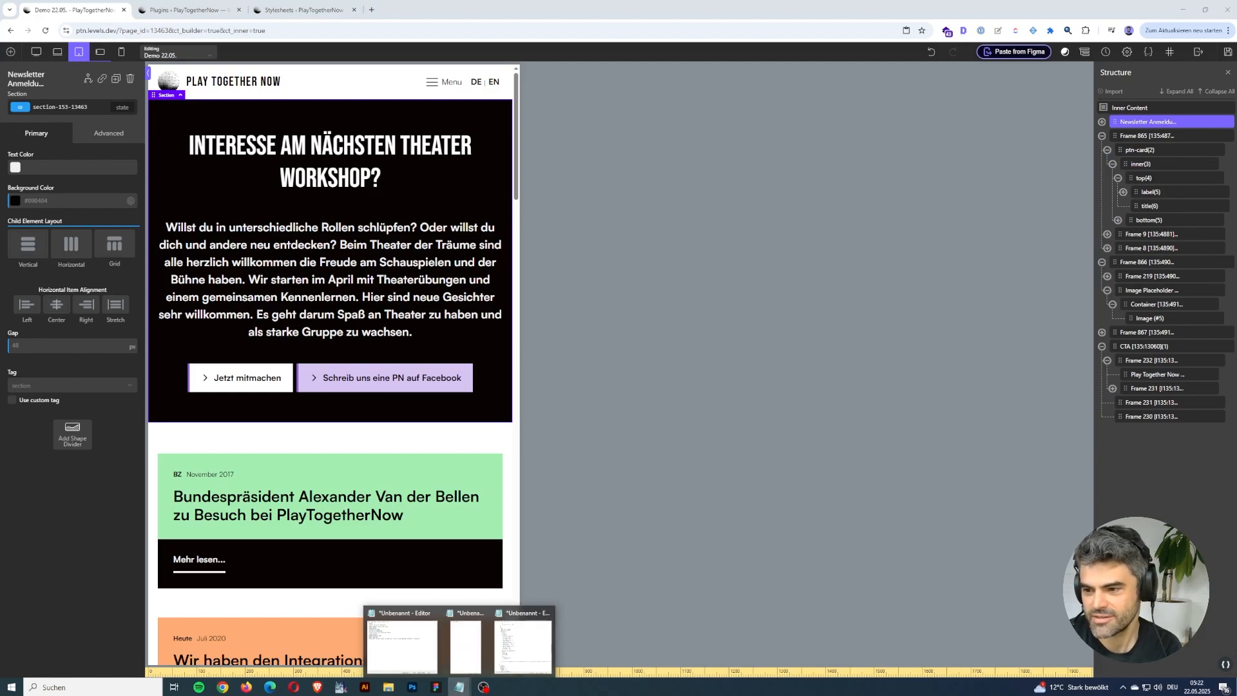